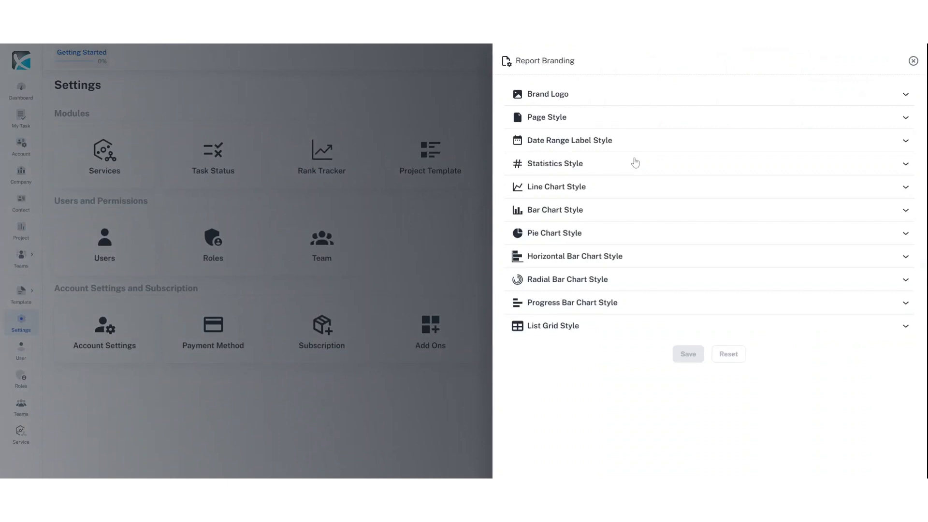
# Replace the report brand logo by uploading the "Your Agency Logo" image
pyautogui.click(585, 95)
pyautogui.click(684, 137)
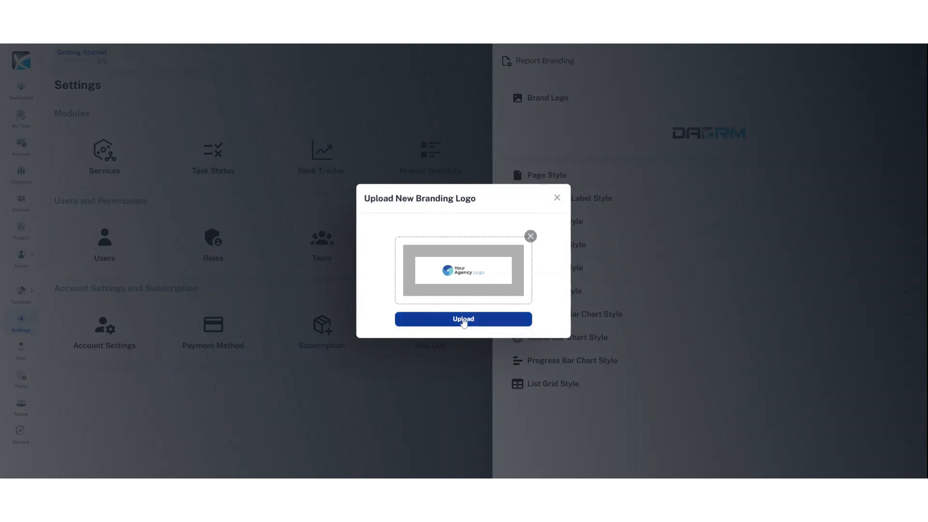
pyautogui.click(464, 320)
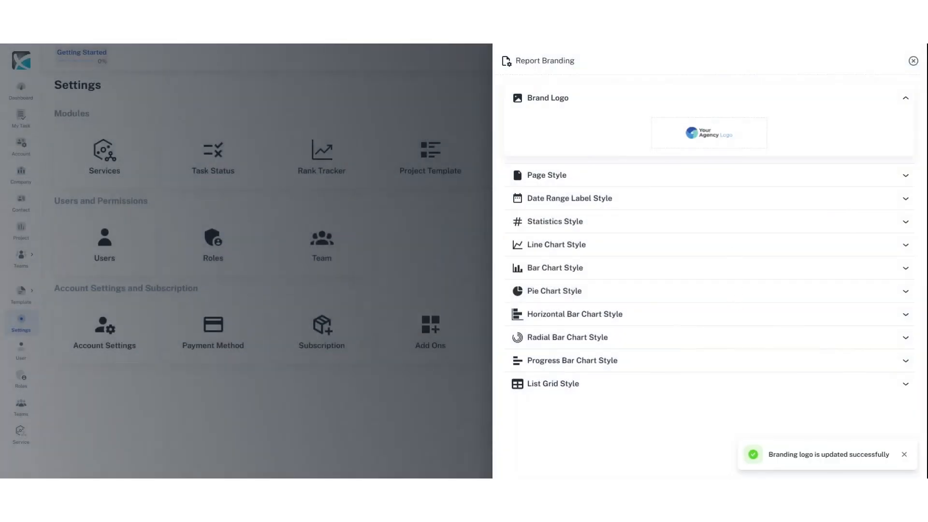
# Set both the header and footer border colors in the Page Style to #2a569d
pyautogui.click(646, 181)
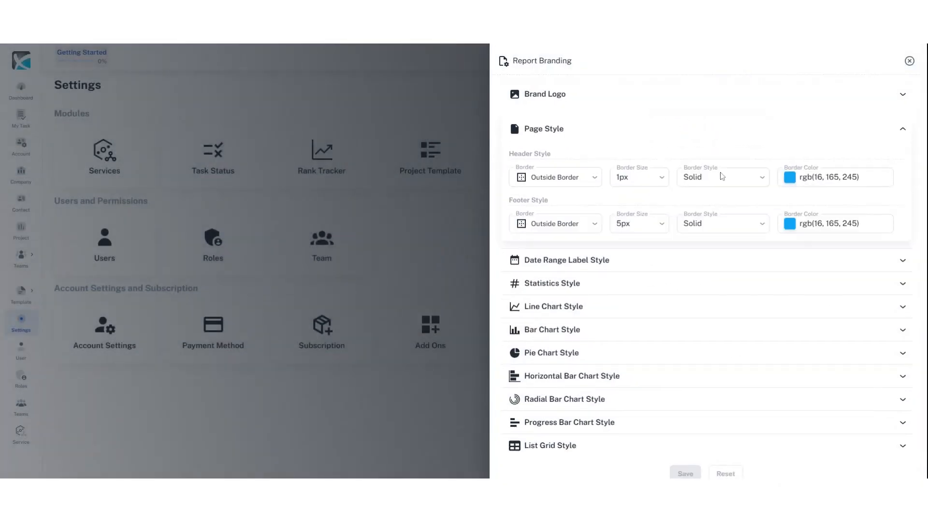
pyautogui.tripleClick(832, 178)
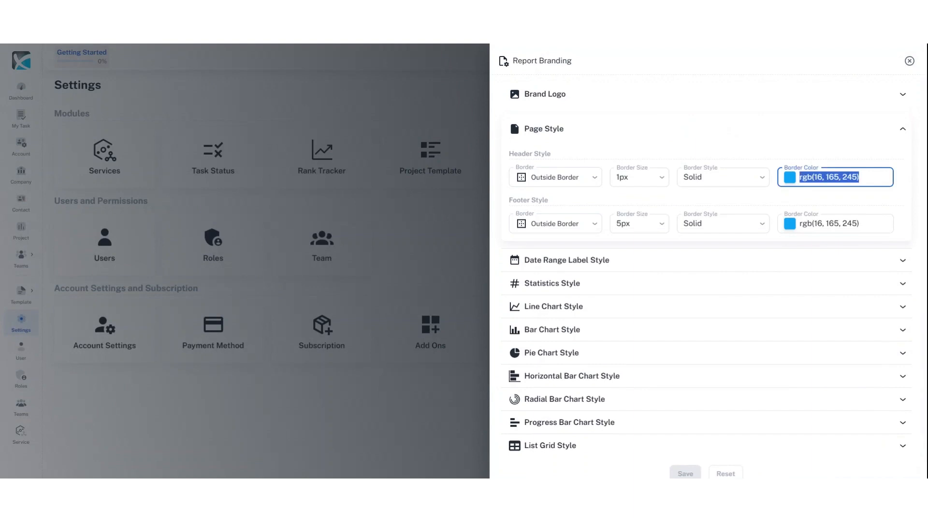
pyautogui.write('#2a569d')
pyautogui.tripleClick(819, 224)
pyautogui.write('#2a569d')
# Set the border color and text color of the Date Range Label Style to #2a569d
pyautogui.click(707, 261)
pyautogui.tripleClick(725, 216)
pyautogui.write('#2a569d')
pyautogui.tripleClick(623, 243)
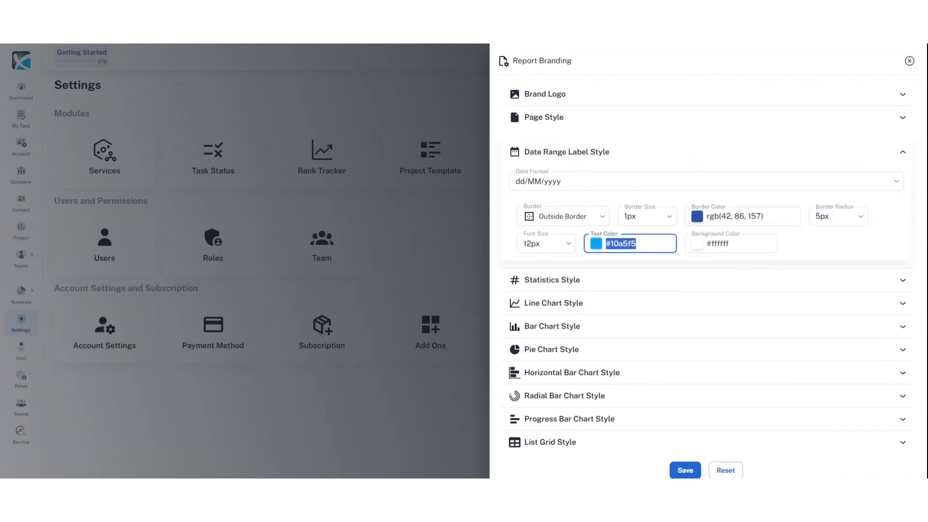
pyautogui.write('#2a569d')
# Set the border color and text color of the Statistics Style to #2a569d
pyautogui.click(619, 281)
pyautogui.tripleClick(727, 205)
pyautogui.hotkey('ctrl', 'v')
pyautogui.tripleClick(616, 232)
pyautogui.hotkey('ctrl', 'v')
# Set the Line Chart Style's border and text colors to #2a569d and choose palette1 as its chart theme
pyautogui.click(615, 315)
pyautogui.tripleClick(725, 228)
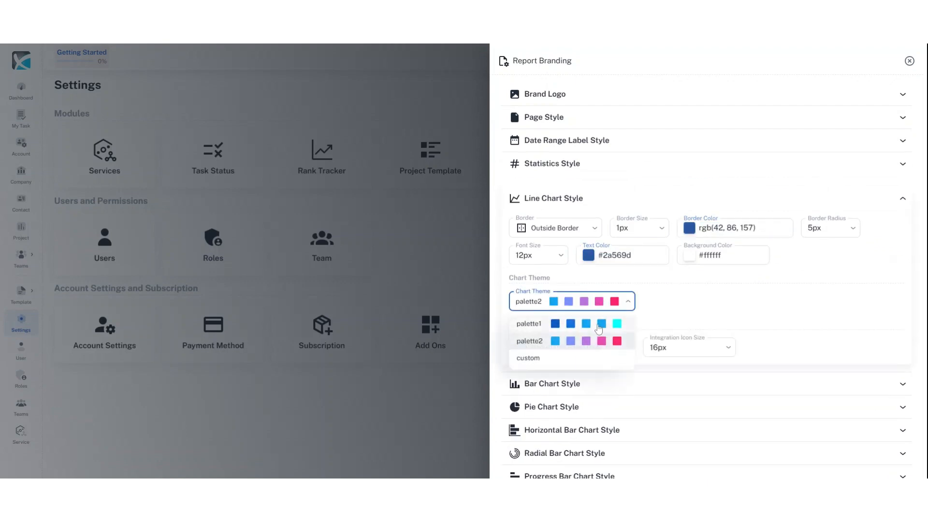
pyautogui.click(599, 327)
pyautogui.scroll(-2, 599, 327)
# Set the border color and text color of the Bar Chart Style to #2a569d
pyautogui.click(609, 310)
pyautogui.tripleClick(725, 178)
pyautogui.write('#2a569d')
pyautogui.tripleClick(616, 205)
pyautogui.write('#2a569d')
# Set the Pie Chart Style's border and text colors to #2a569d and choose palette1 as its chart theme
pyautogui.click(600, 251)
pyautogui.hotkey('ctrl', 'v')
pyautogui.tripleClick(616, 229)
pyautogui.hotkey('ctrl', 'v')
pyautogui.click(672, 275)
pyautogui.click(644, 296)
# Set the border and text colors of the Horizontal Bar Chart Style to #2a569d
pyautogui.click(599, 357)
pyautogui.tripleClick(723, 224)
pyautogui.write('#2a569d')
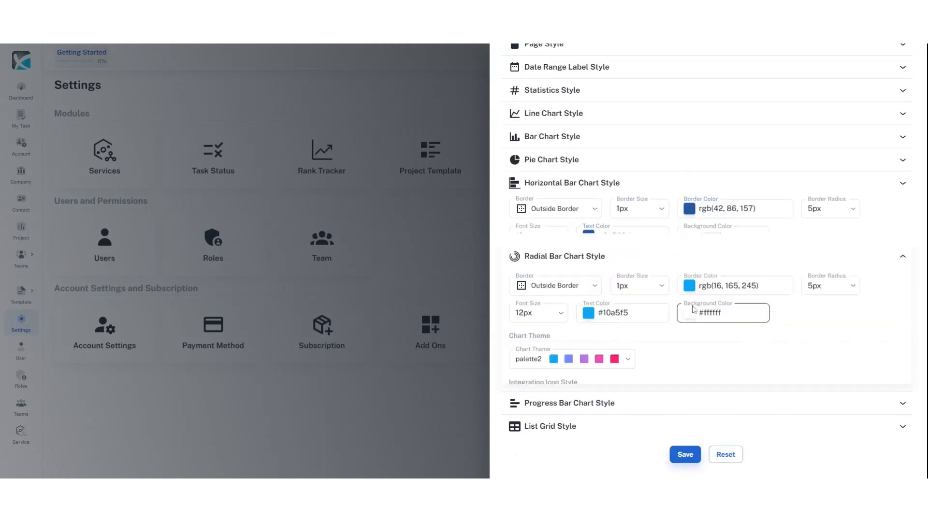
# Set the Radial Bar and Progress Bar Chart border and text colors to #2a569d, with palette1 as the radial chart's theme
pyautogui.tripleClick(725, 247)
pyautogui.write('#2a569d')
pyautogui.tripleClick(616, 274)
pyautogui.write('#2a569d')
pyautogui.click(620, 321)
pyautogui.click(604, 343)
pyautogui.click(623, 403)
pyautogui.tripleClick(725, 317)
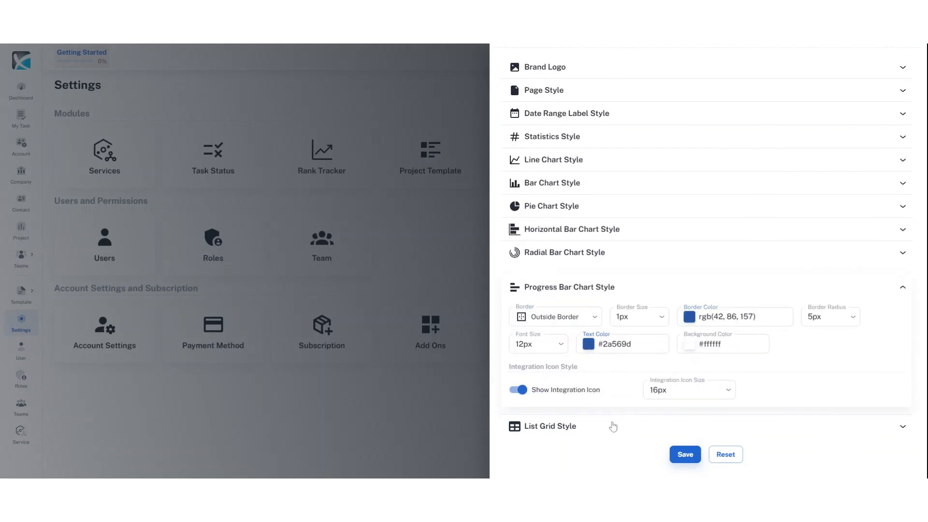
# Set the List Grid's border, text, table border and head background colors to #2a569d and save the branding settings
pyautogui.click(613, 426)
pyautogui.tripleClick(725, 356)
pyautogui.write('#2a569d')
pyautogui.tripleClick(616, 385)
pyautogui.write('#2a569d')
pyautogui.scroll(-2, 616, 386)
pyautogui.tripleClick(648, 340)
pyautogui.write('#2a569d')
pyautogui.click(682, 450)
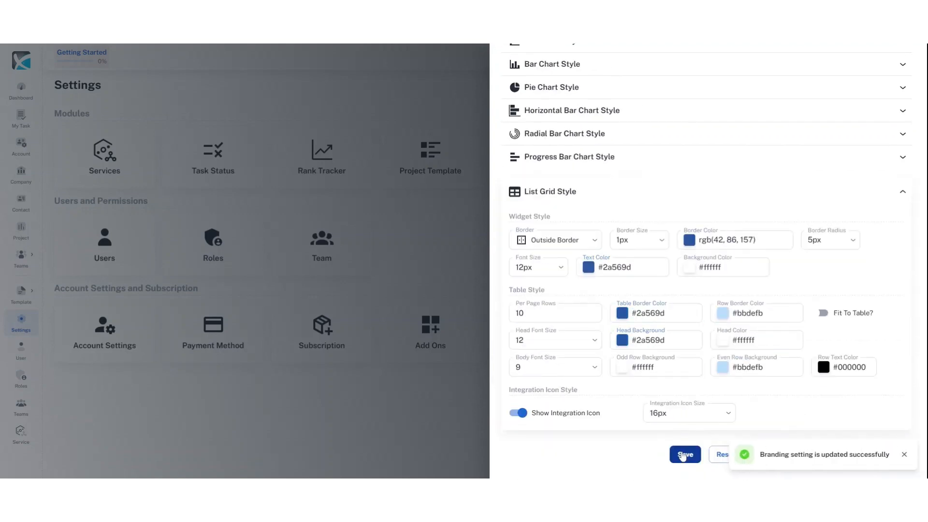
pyautogui.scroll(5, 735, 174)
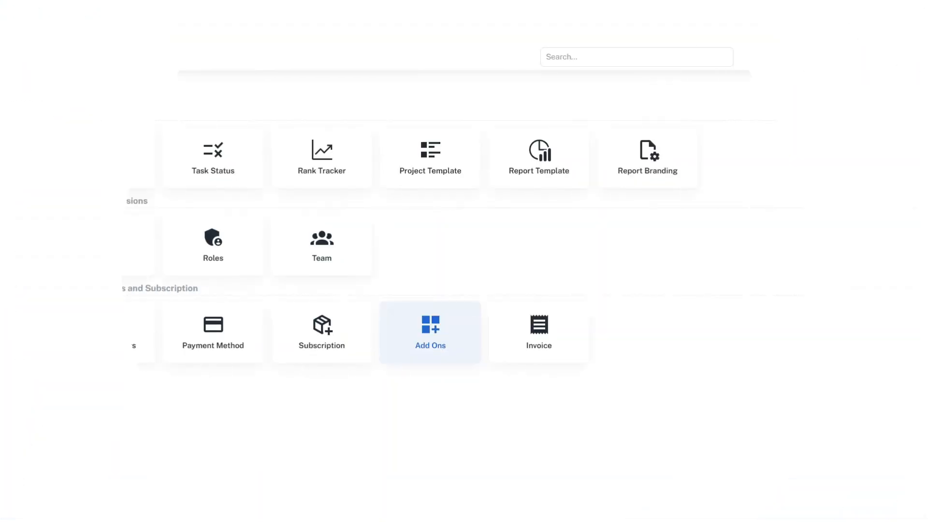
# Create a new report template named "Cover Page Template" and save it
pyautogui.moveTo(20, 307)
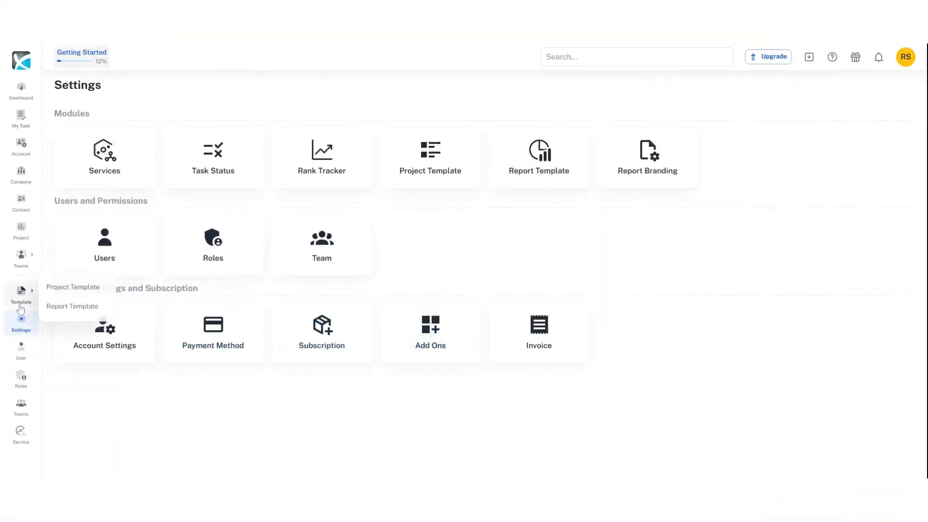
pyautogui.click(61, 307)
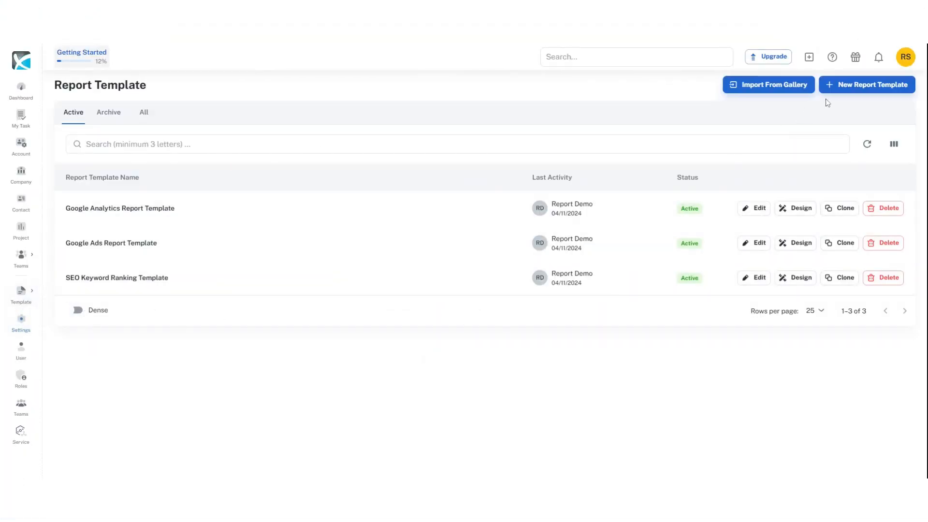
pyautogui.click(841, 90)
pyautogui.click(842, 92)
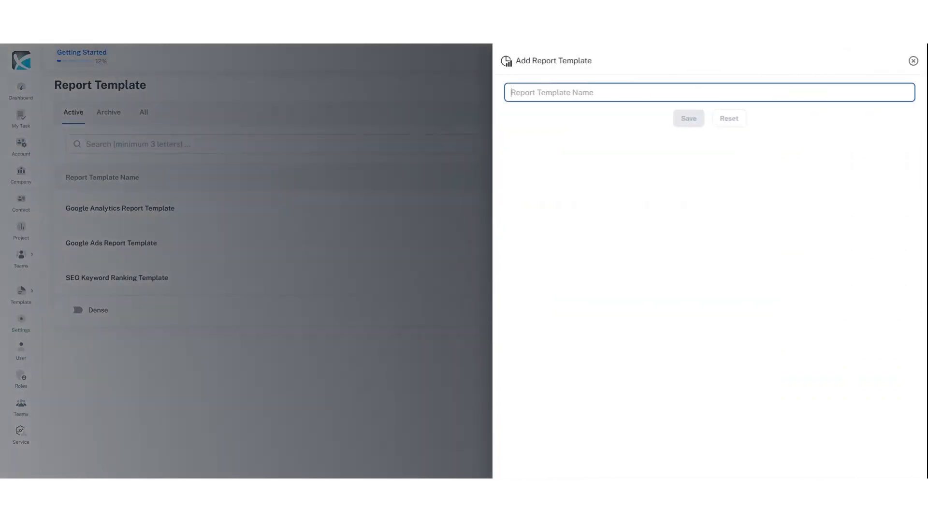
pyautogui.write('Cover Page Template')
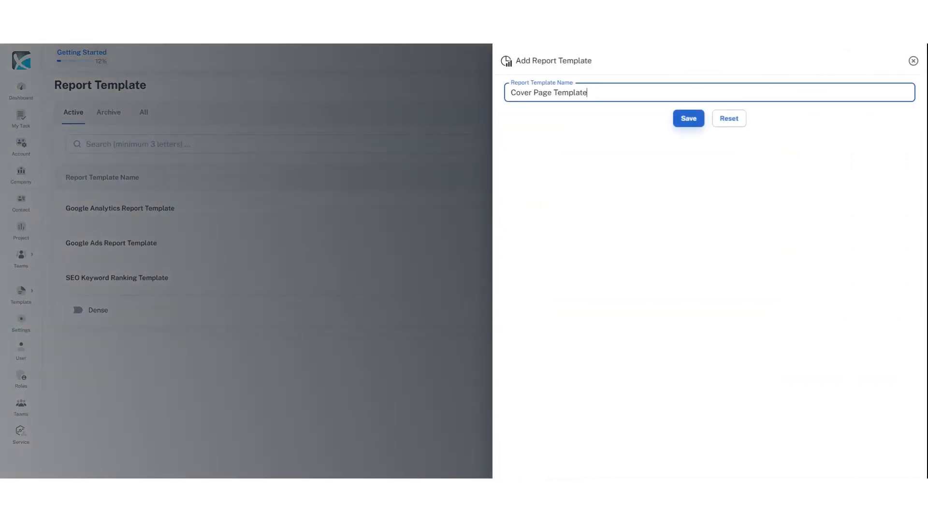
pyautogui.click(682, 119)
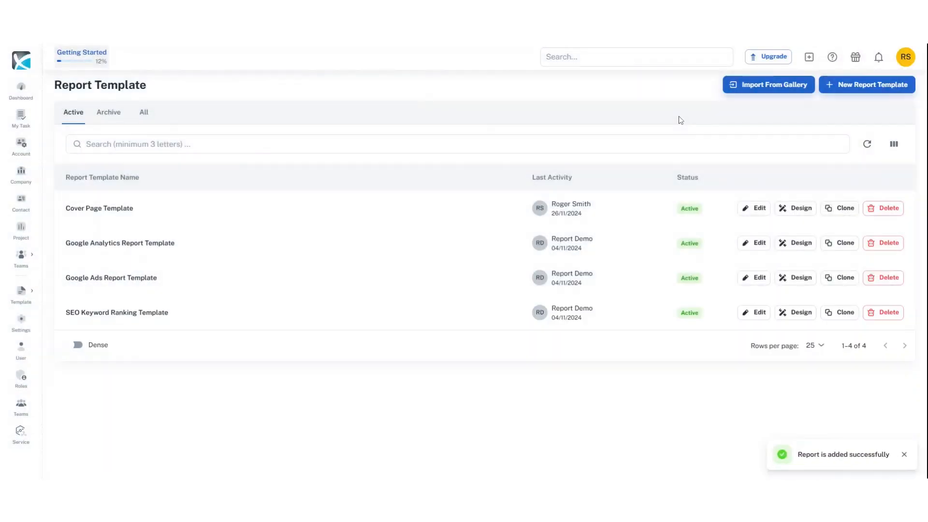
# Open the Cover Page Template in the designer and delete its New Page
pyautogui.click(121, 216)
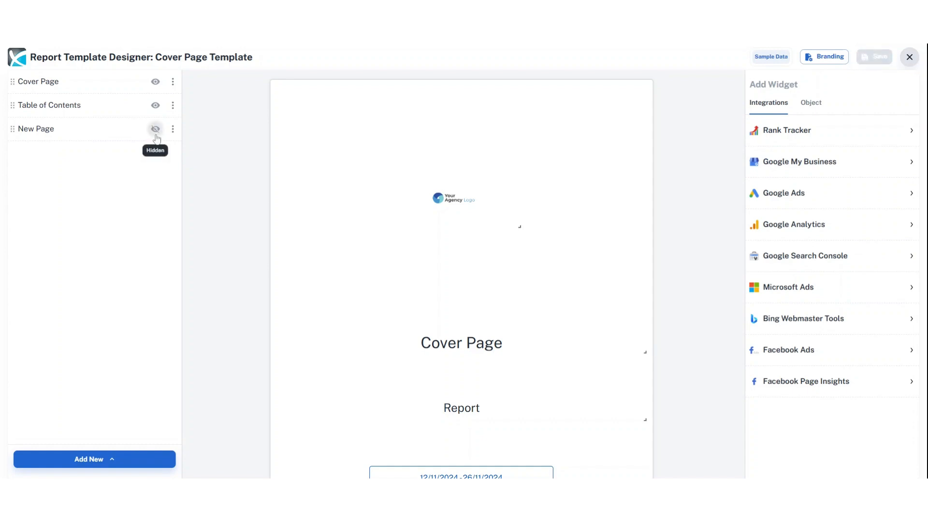
pyautogui.click(172, 129)
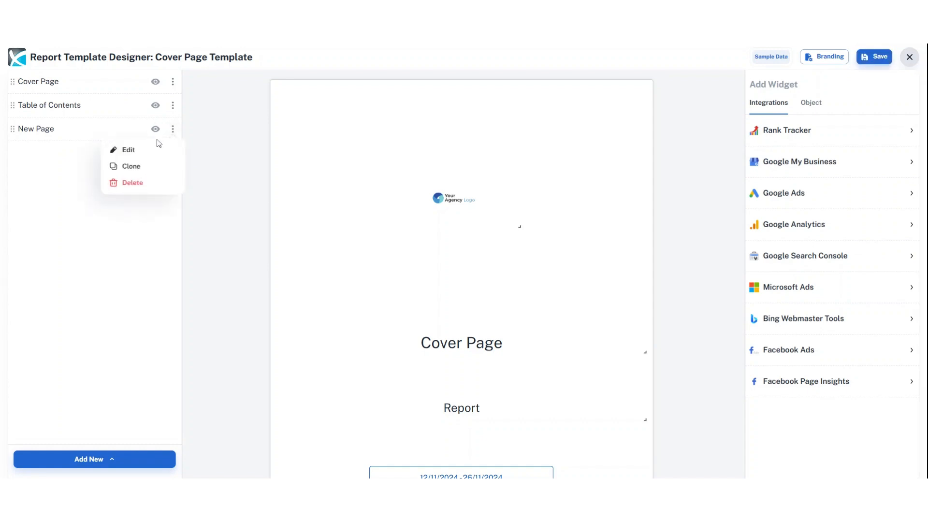
pyautogui.click(150, 184)
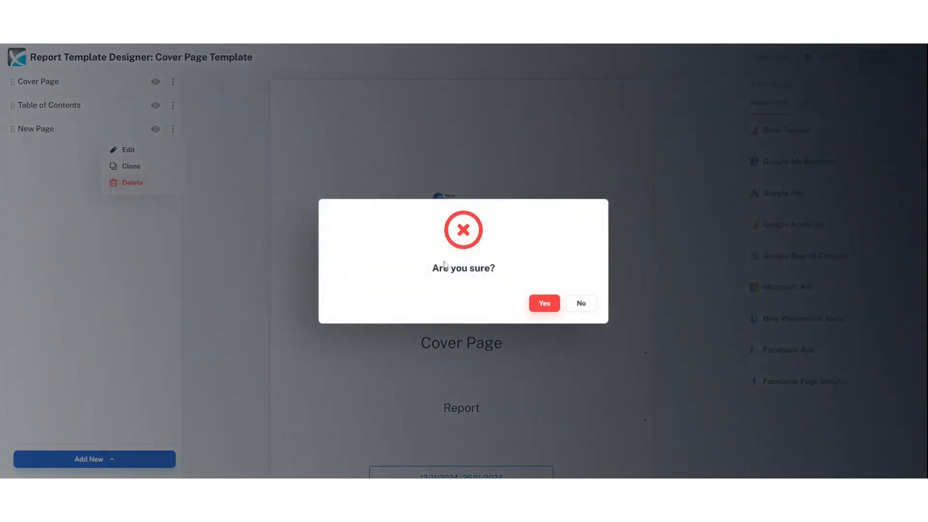
pyautogui.click(542, 304)
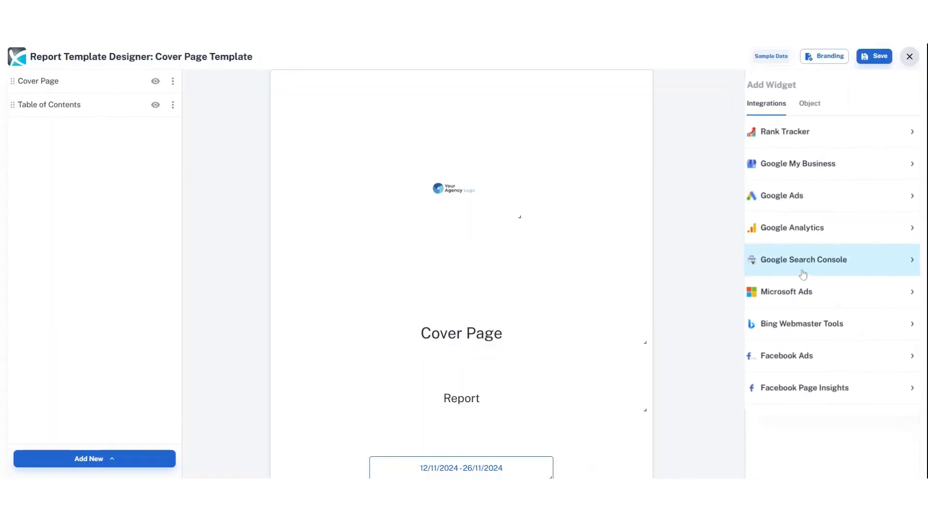
pyautogui.click(812, 105)
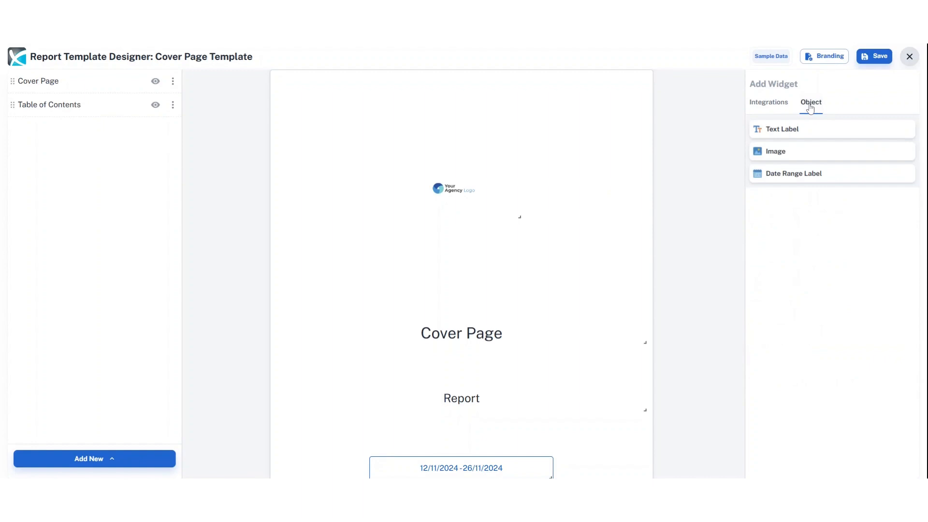
pyautogui.click(779, 103)
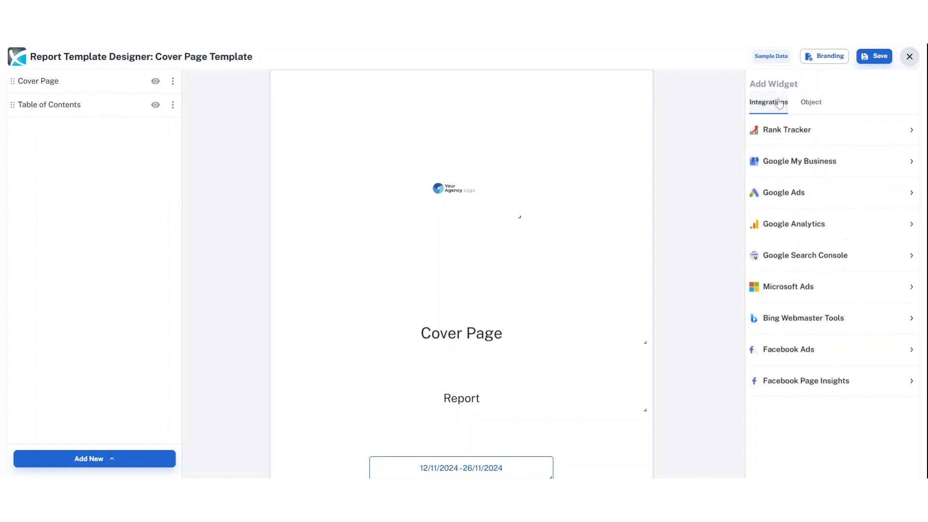
pyautogui.click(810, 103)
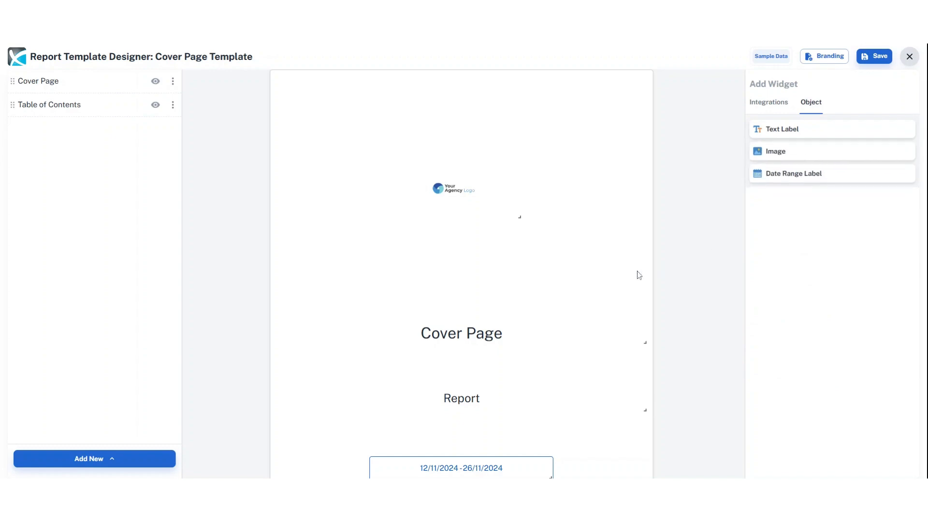
# Move the Cover Page and Report text labels up on the page, closer beneath the logo
pyautogui.moveTo(510, 334); pyautogui.dragTo(508, 247)
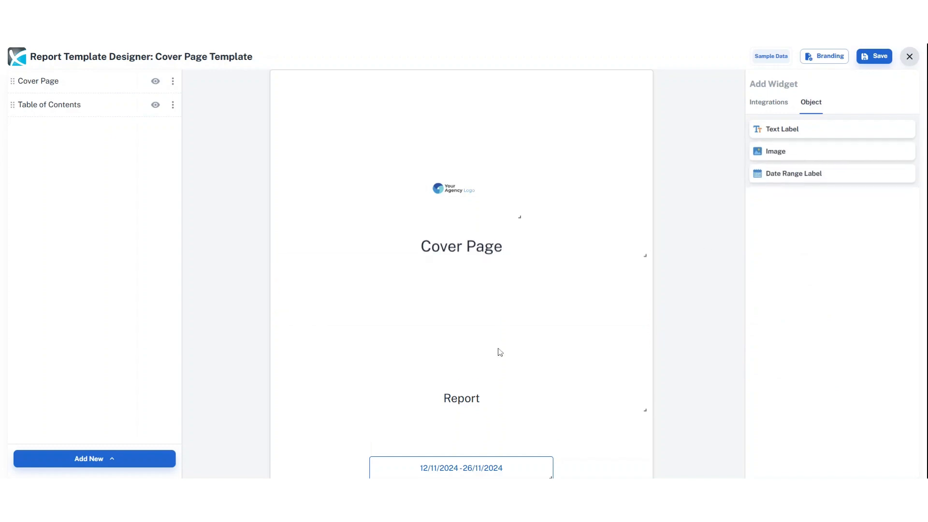
pyautogui.moveTo(474, 406); pyautogui.dragTo(505, 316)
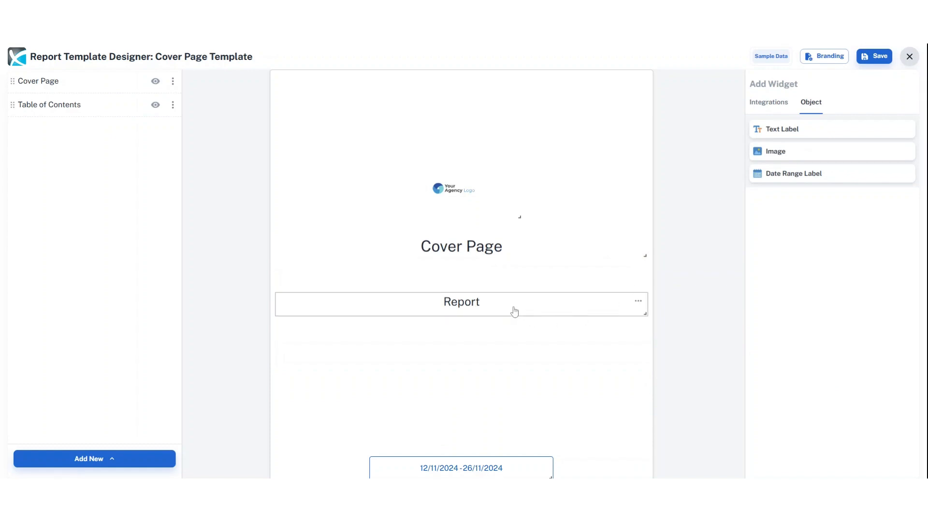
# Replace the Report label's text with bold, blue, centered 24px lines "Digital Marketing Monthly Report" and "For", and save the label
pyautogui.doubleClick(511, 309)
pyautogui.press('Return')
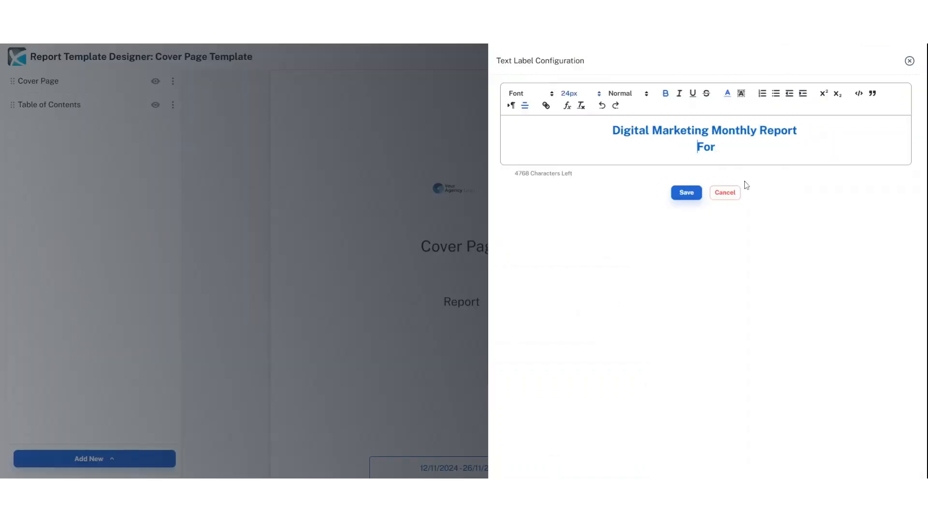
pyautogui.click(686, 193)
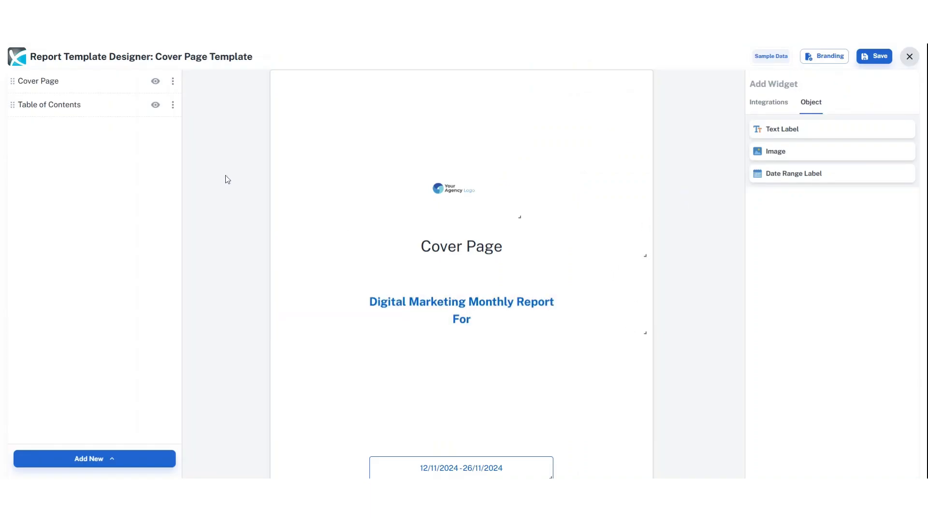
# Check the Table of Contents page, move the cover page's date range label up, and save the template
pyautogui.click(109, 108)
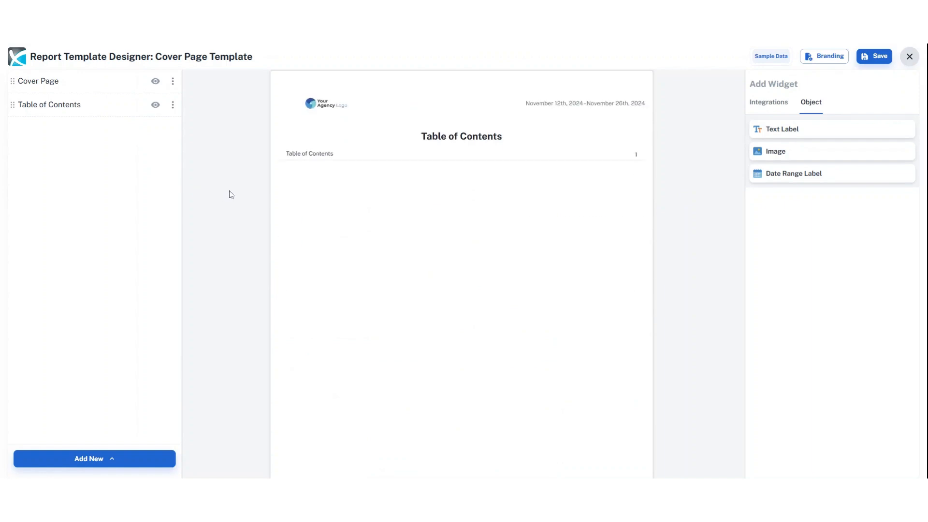
pyautogui.click(93, 83)
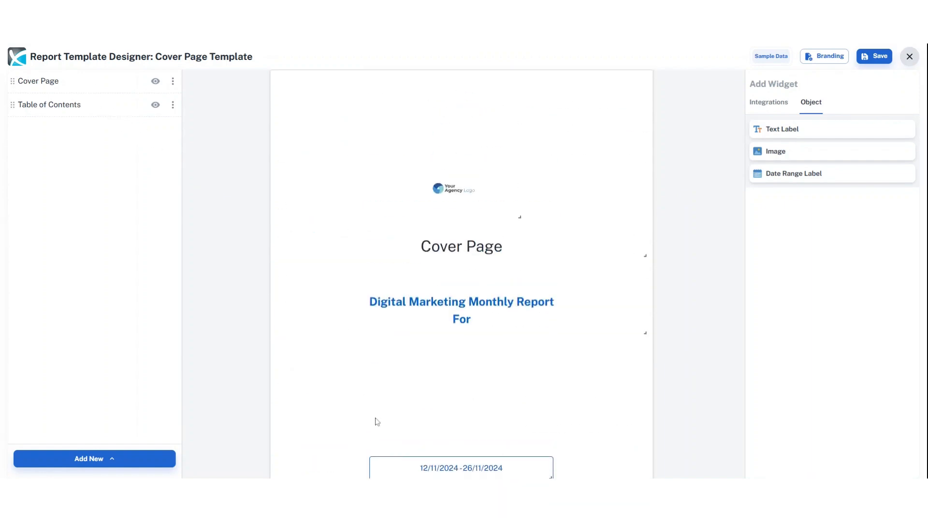
pyautogui.moveTo(442, 470); pyautogui.dragTo(442, 431)
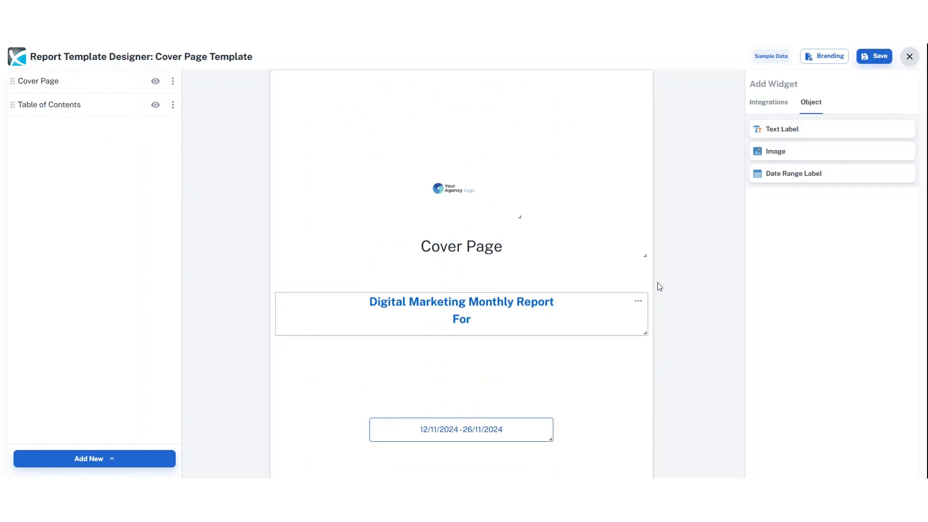
pyautogui.click(880, 58)
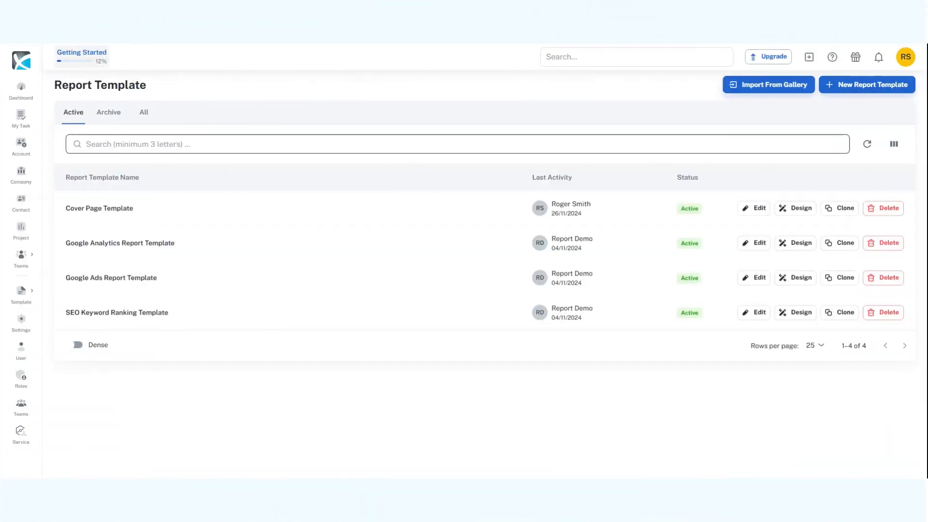
# Create a new report template named "Google My Business template" and save it
pyautogui.click(866, 85)
pyautogui.click(580, 92)
pyautogui.write('Google My Business template')
pyautogui.click(692, 121)
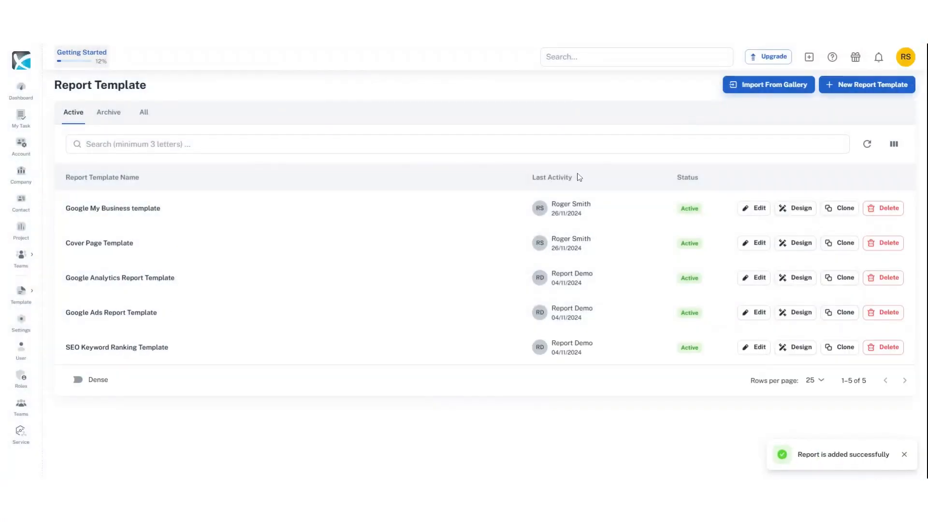
# Open the Google My Business template in the designer and delete its Cover Page
pyautogui.click(128, 210)
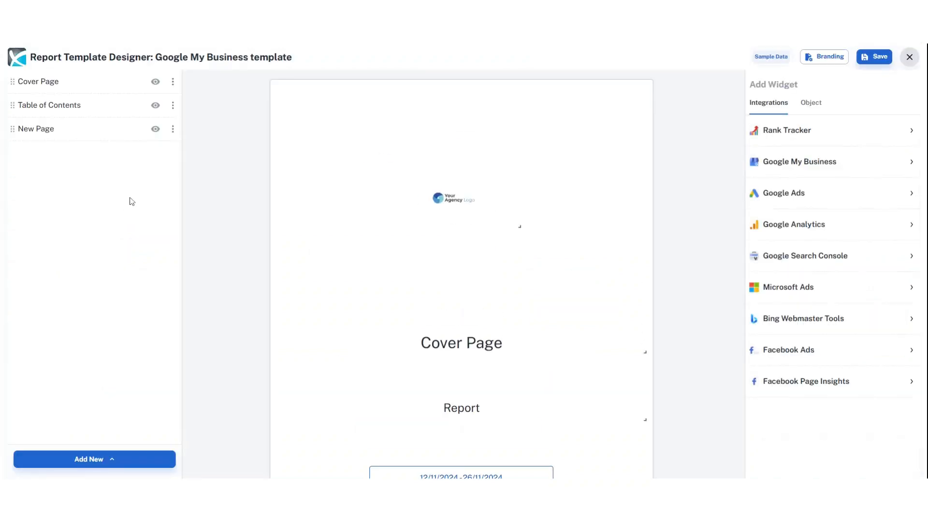
pyautogui.click(173, 82)
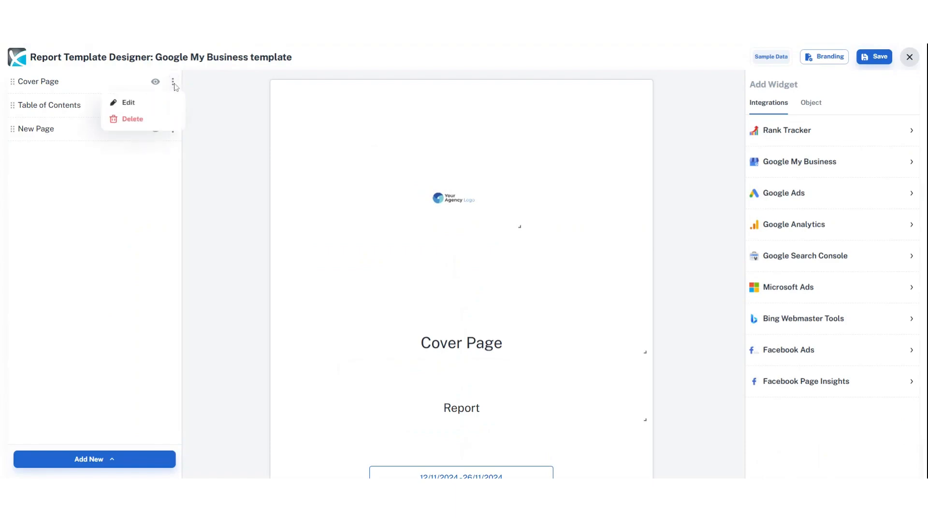
pyautogui.click(136, 119)
pyautogui.click(530, 302)
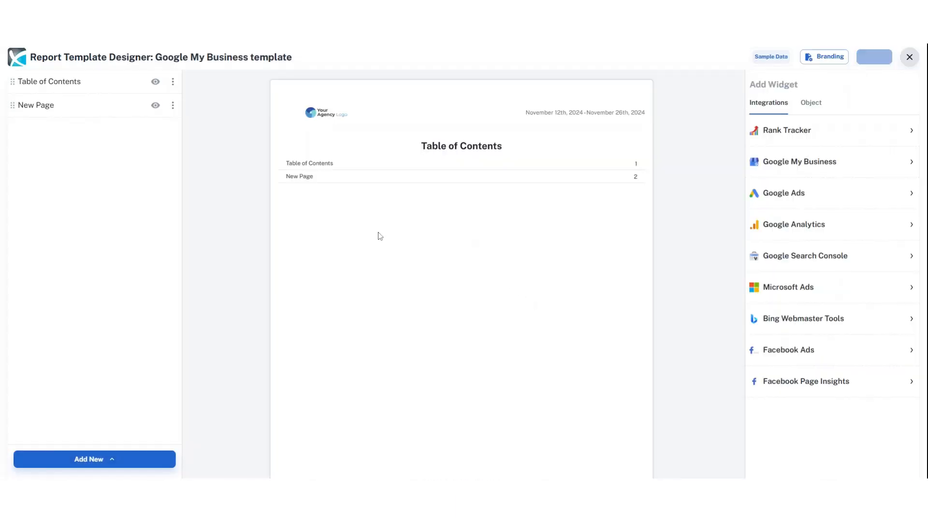
# Delete the Table of Contents page and rename the remaining New Page to "Google My Business"
pyautogui.click(173, 83)
pyautogui.click(145, 121)
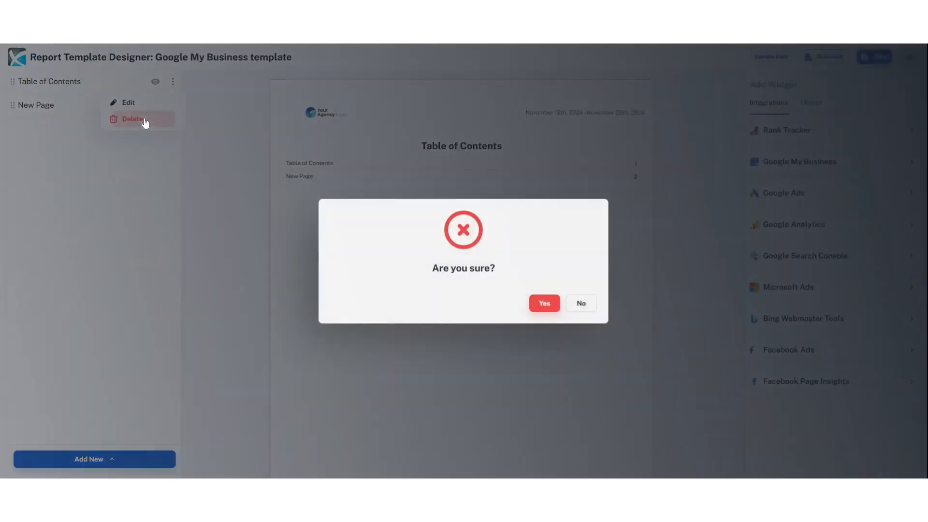
pyautogui.click(530, 302)
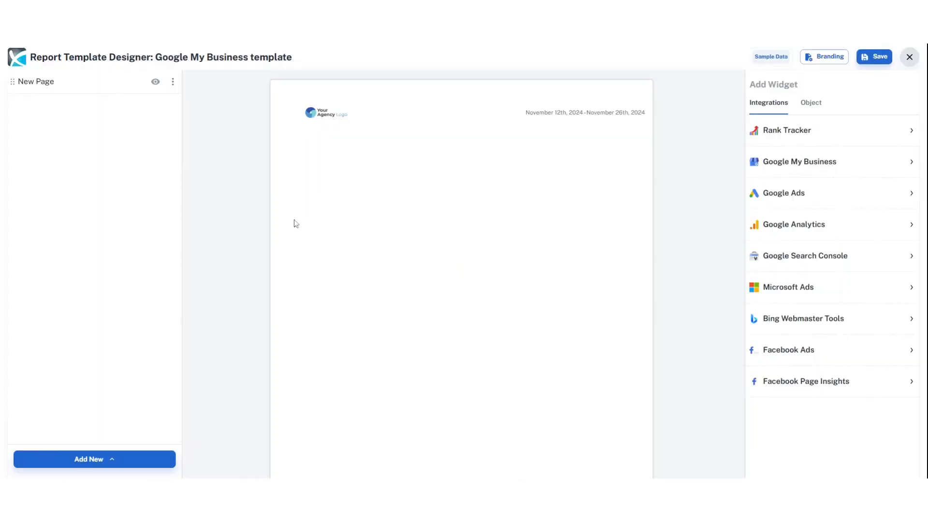
pyautogui.doubleClick(60, 86)
pyautogui.tripleClick(61, 83)
pyautogui.write('Google My Business')
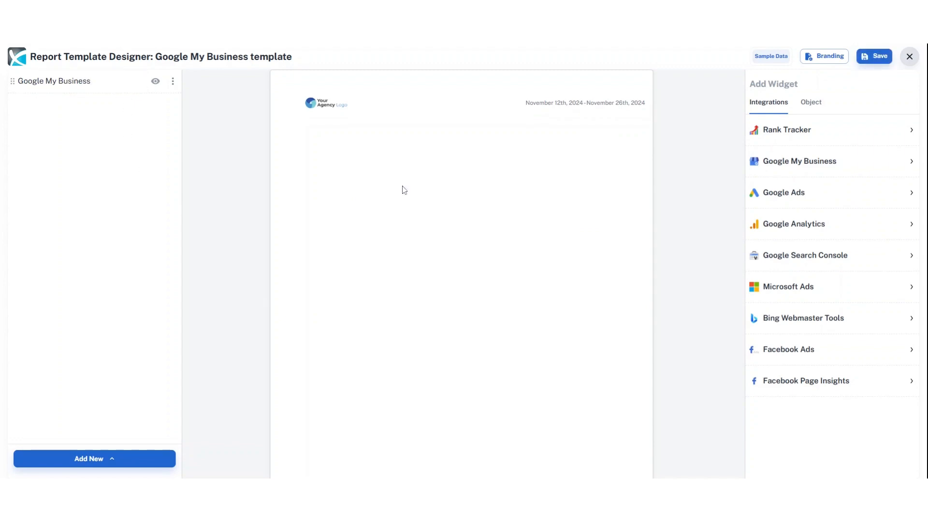
# Add the Google My Business widgets Total Searches, Total Maps, Total Platform And Device, Average Rating, Reviews and Bookings in one row across the page
pyautogui.click(787, 160)
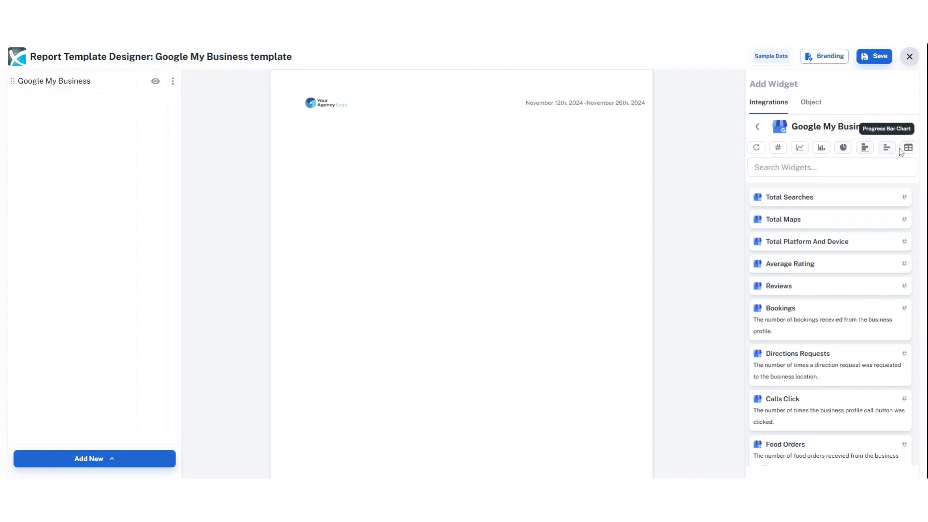
pyautogui.click(814, 198)
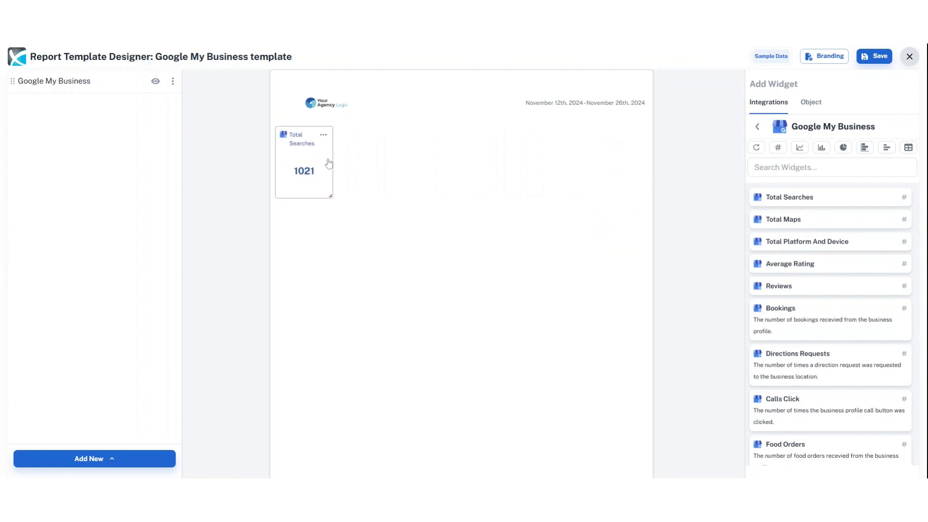
pyautogui.click(768, 221)
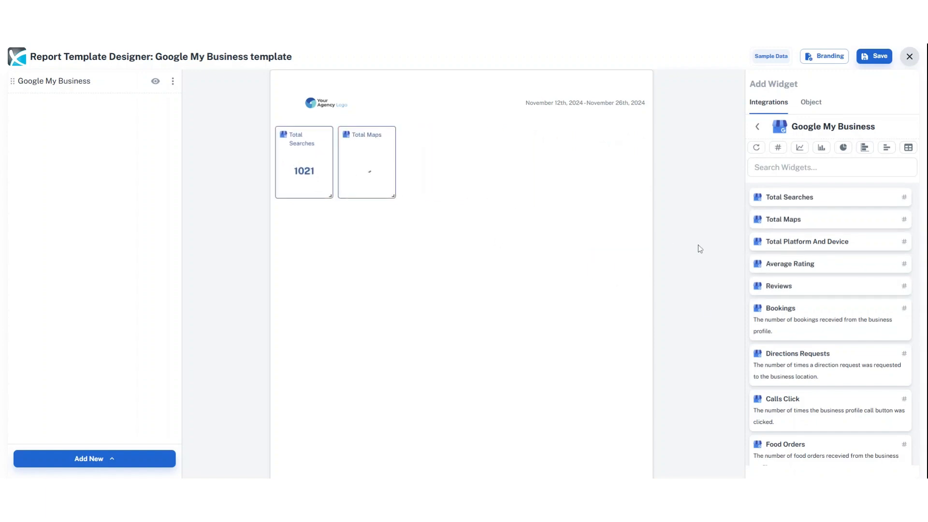
pyautogui.click(769, 242)
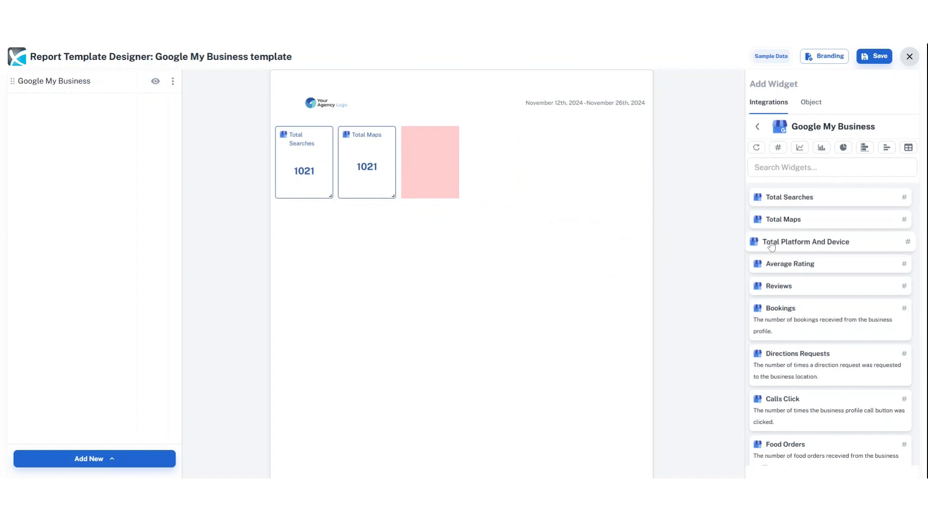
pyautogui.click(776, 266)
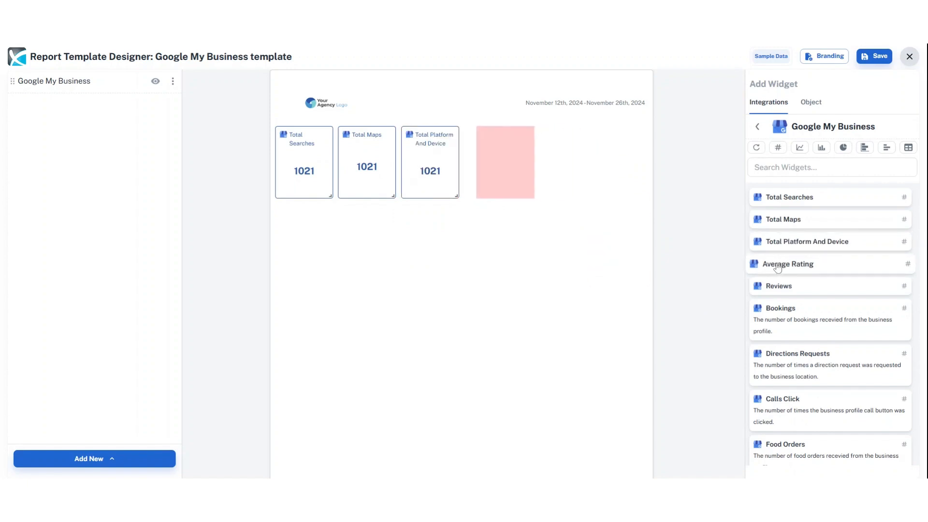
pyautogui.click(770, 289)
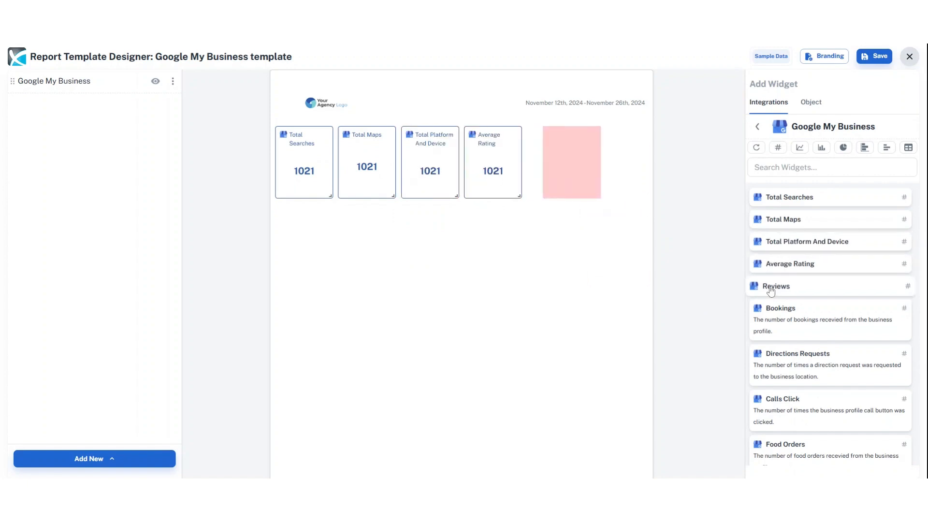
pyautogui.click(767, 318)
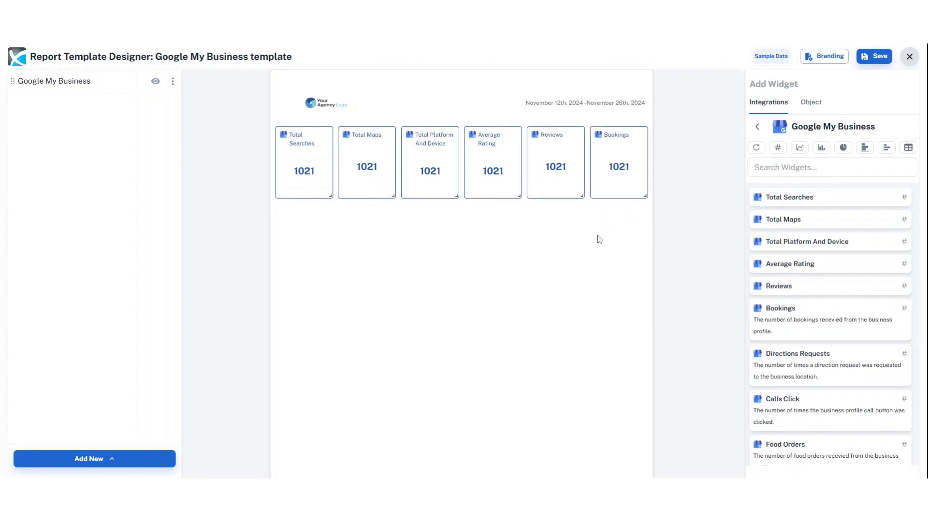
# Look at the Total Searches widget's configuration options and close them without changes
pyautogui.scroll(-1, 597, 241)
pyautogui.scroll(1, 597, 241)
pyautogui.click(293, 161)
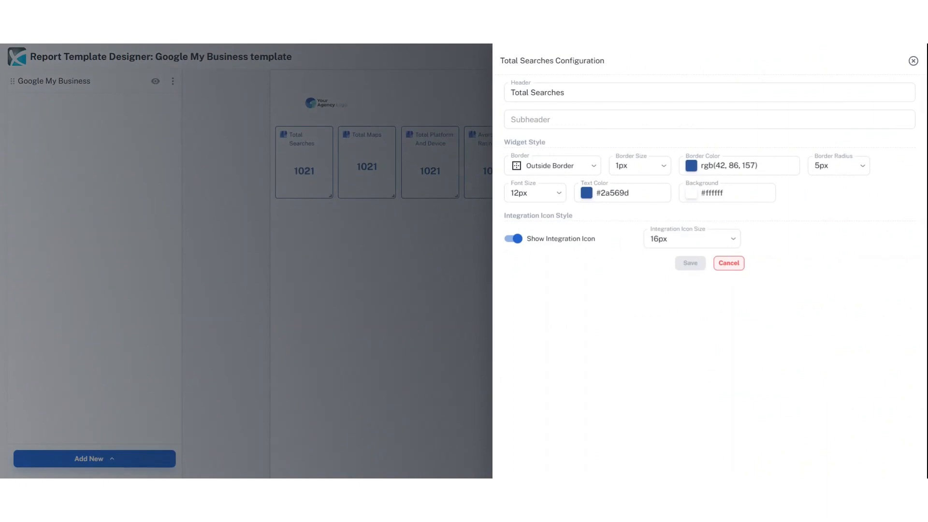
pyautogui.click(726, 264)
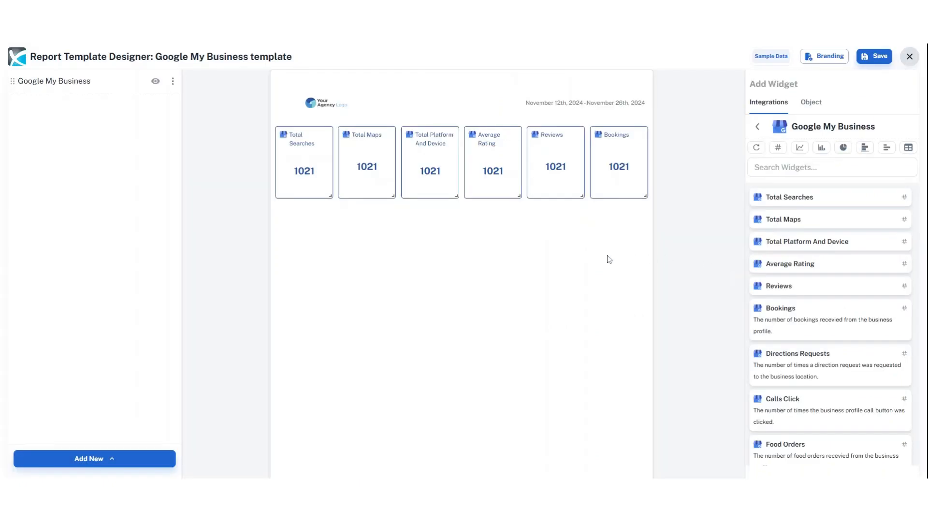
# Shorten all six widgets in the row to the same smaller height and save the template
pyautogui.scroll(-1, 492, 265)
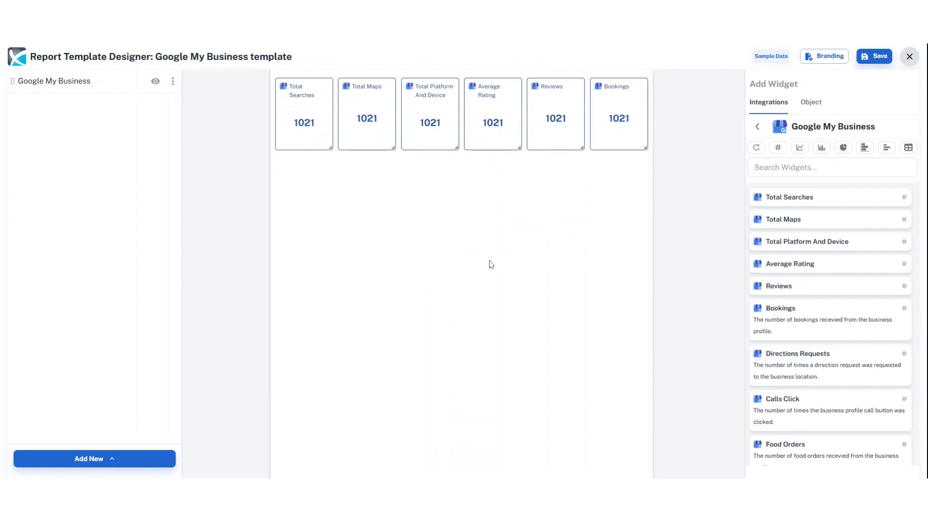
pyautogui.moveTo(330, 147); pyautogui.dragTo(331, 138)
pyautogui.moveTo(393, 147); pyautogui.dragTo(393, 129)
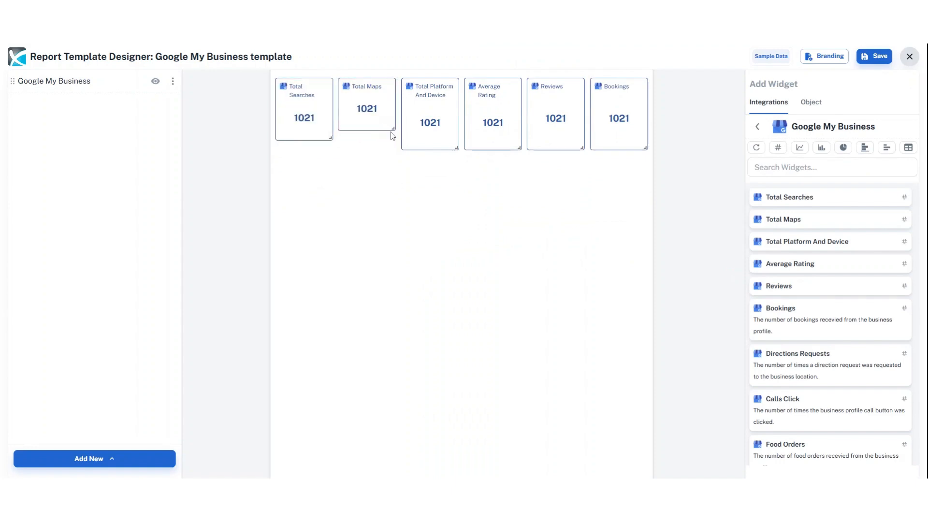
pyautogui.moveTo(455, 146); pyautogui.dragTo(456, 130)
pyautogui.moveTo(518, 148); pyautogui.dragTo(518, 129)
pyautogui.moveTo(582, 148); pyautogui.dragTo(581, 129)
pyautogui.moveTo(331, 140); pyautogui.dragTo(339, 132)
pyautogui.moveTo(645, 148); pyautogui.dragTo(645, 131)
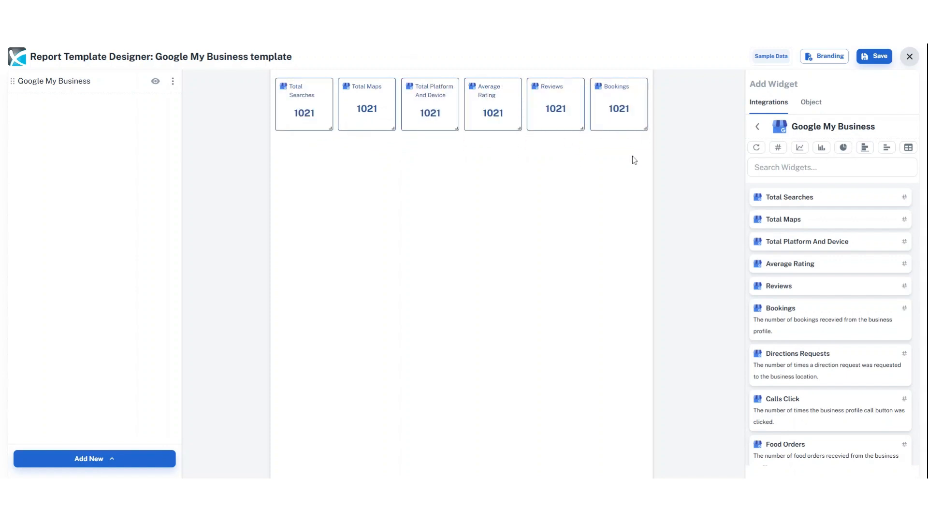
pyautogui.click(865, 60)
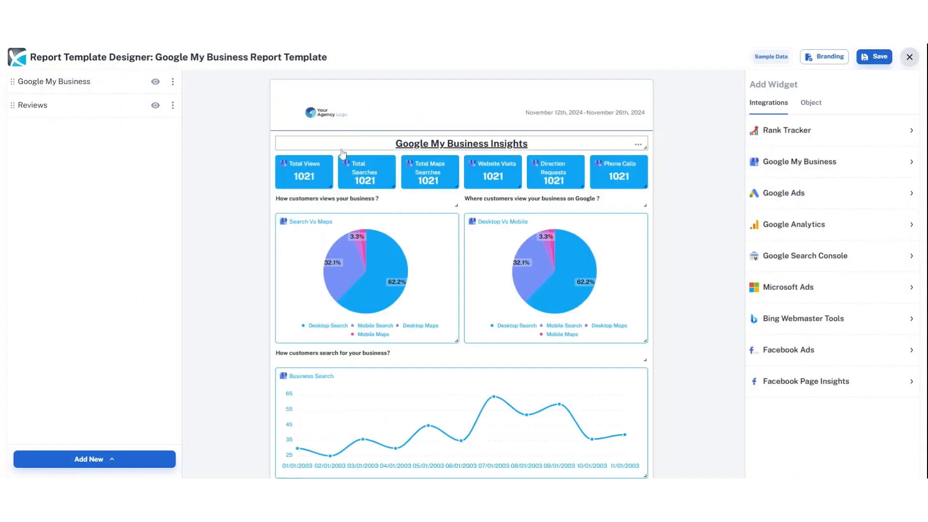
# Review the Google My Business Report Template's insights and Reviews pages, including charts and the review table
pyautogui.scroll(-3, 335, 189)
pyautogui.scroll(-4, 336, 193)
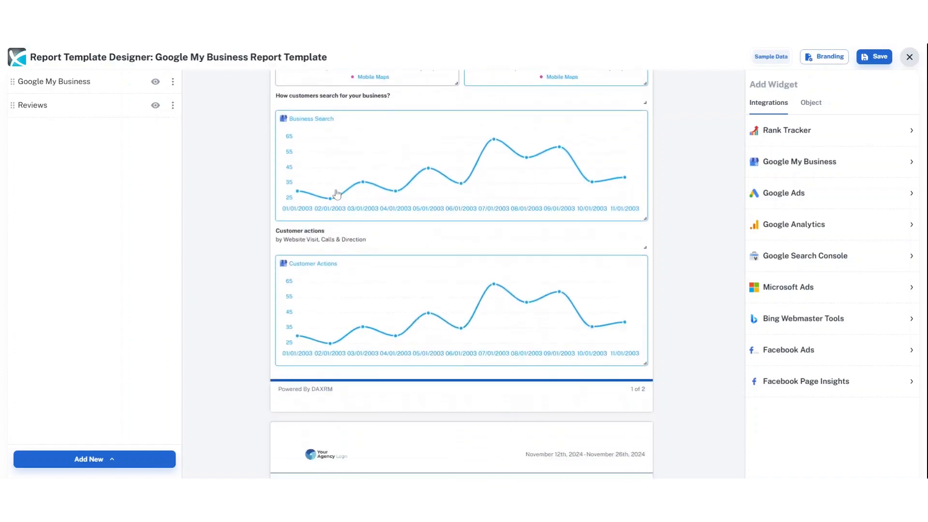
pyautogui.scroll(-10, 412, 236)
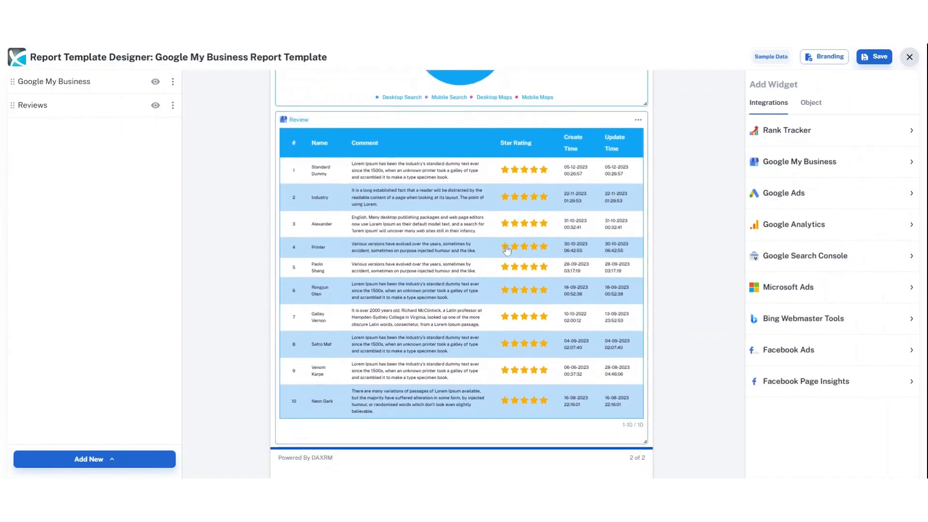
pyautogui.scroll(15, 414, 232)
pyautogui.scroll(5, 486, 211)
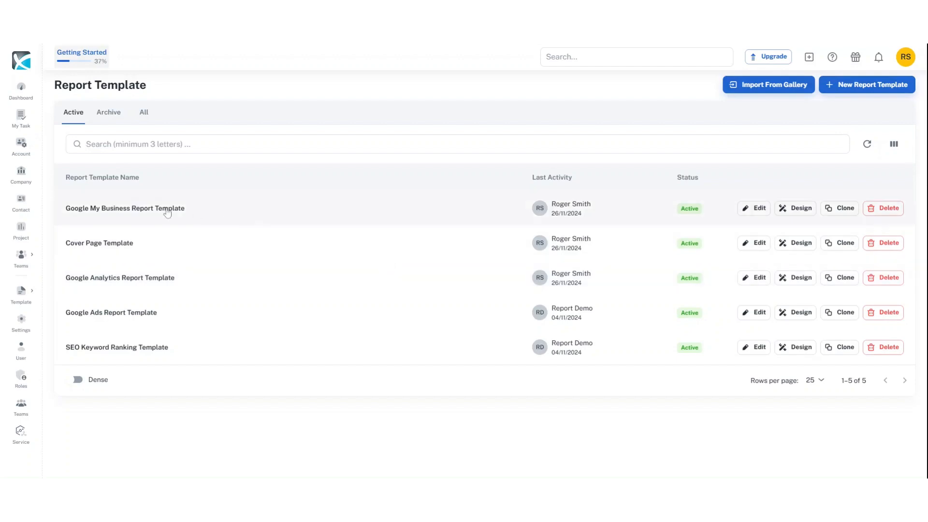
# Open the reports of the Acme Corporation account
pyautogui.click(17, 152)
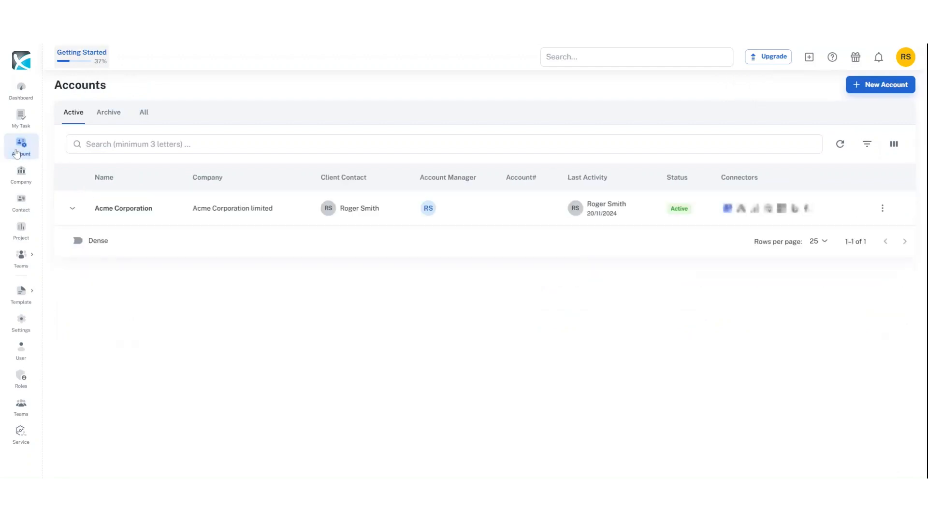
pyautogui.click(109, 210)
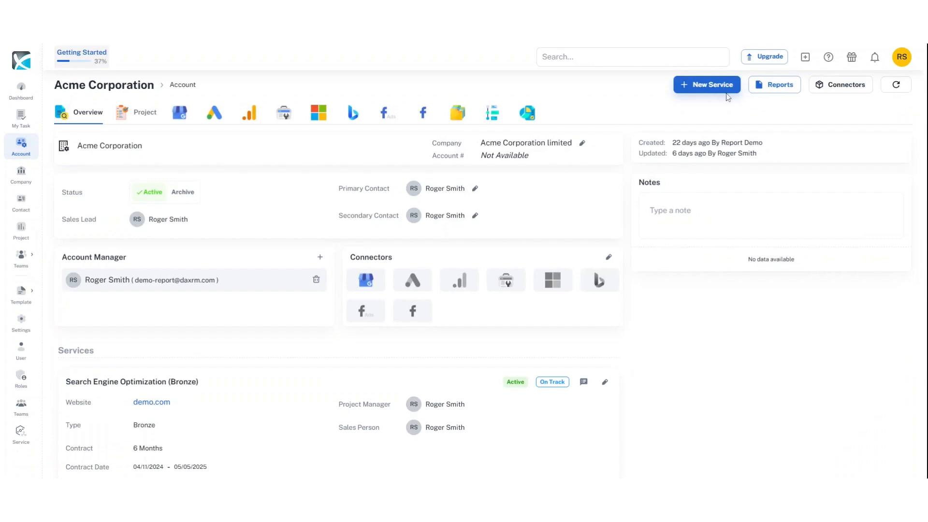
pyautogui.click(772, 87)
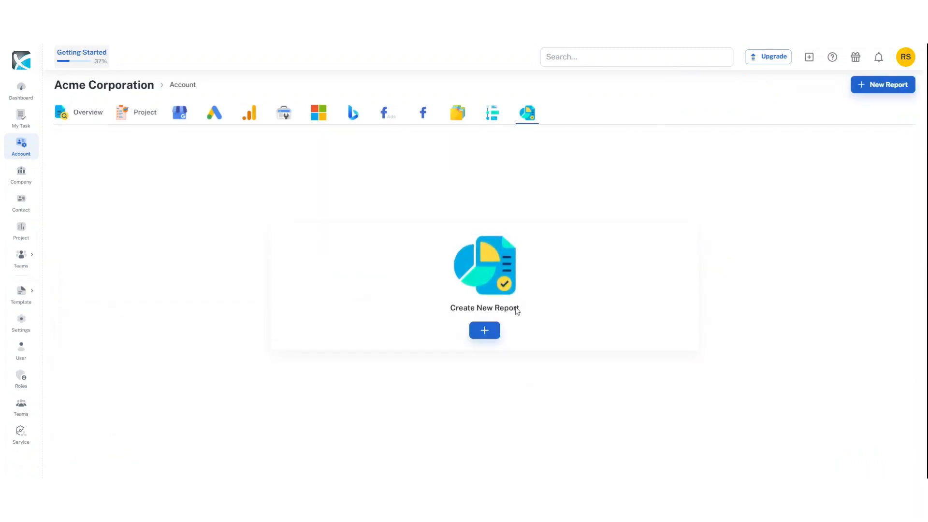
# Create a report named "Acme Corporation Monthly Report" that imports the Cover Page Template
pyautogui.click(486, 330)
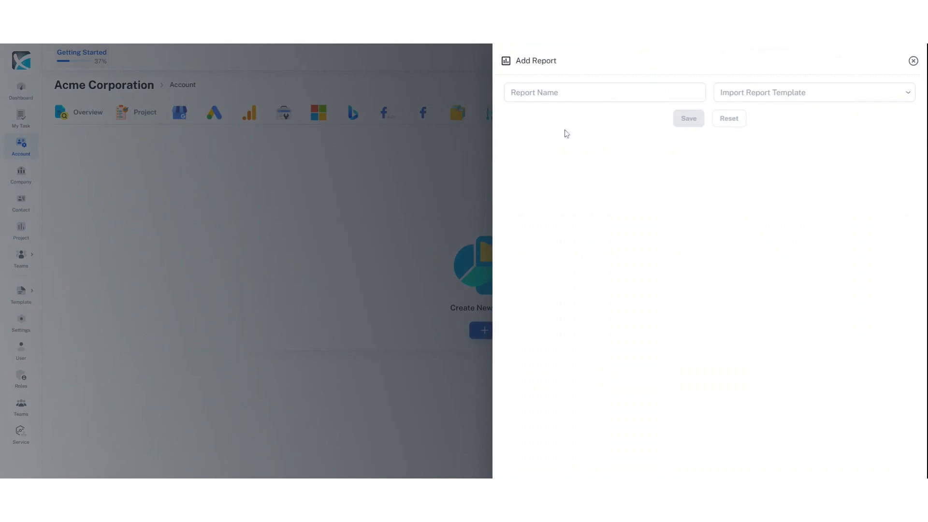
pyautogui.click(565, 95)
pyautogui.click(566, 93)
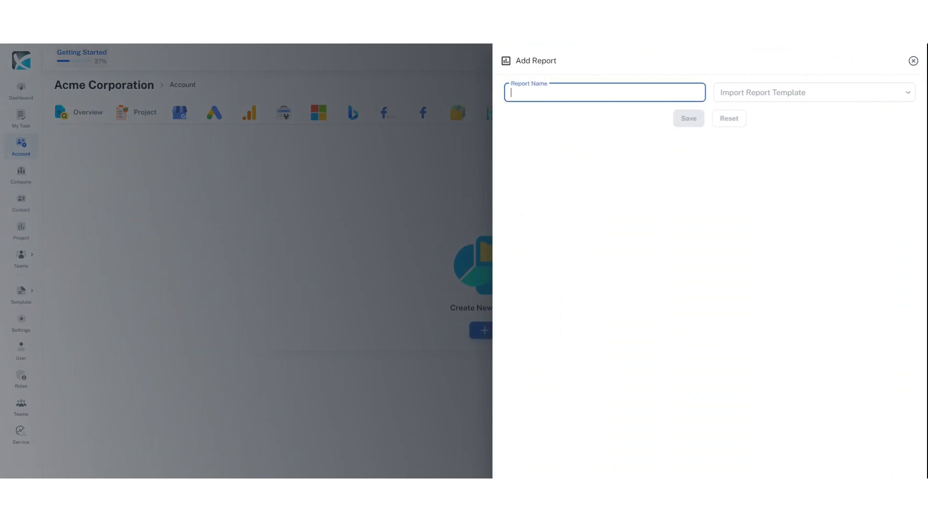
pyautogui.write('Acme Corporation Monthly Report')
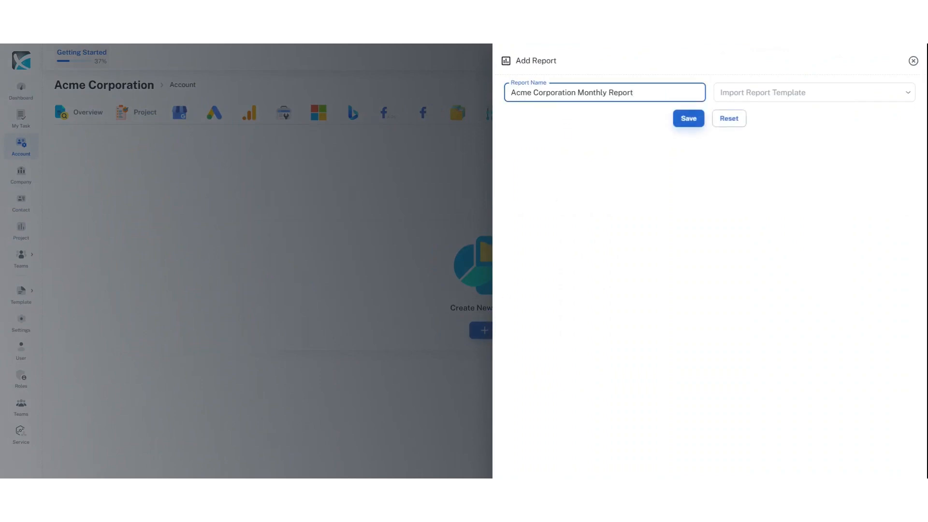
pyautogui.click(739, 96)
pyautogui.click(768, 202)
pyautogui.click(688, 118)
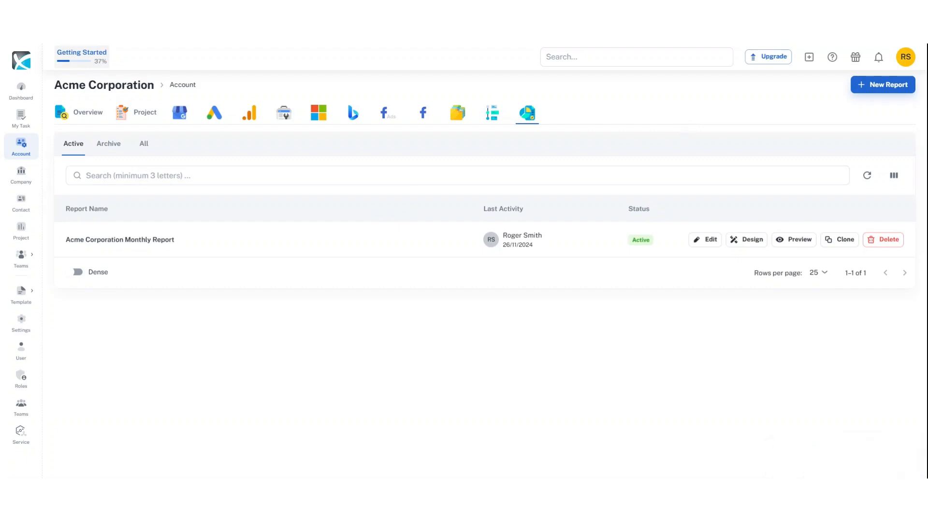
# Open the Acme Corporation Monthly Report in the designer and move the cover page's logo, title and report label up
pyautogui.click(747, 240)
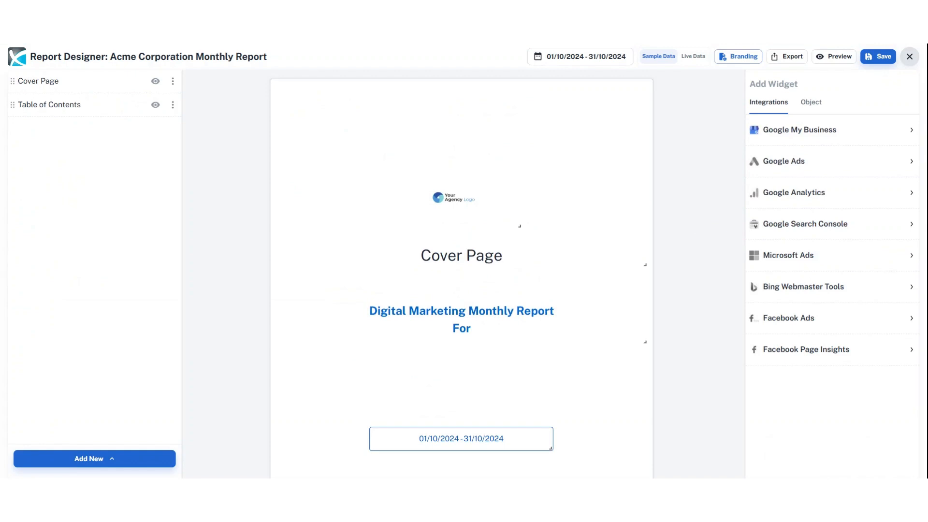
pyautogui.moveTo(468, 205); pyautogui.dragTo(470, 157)
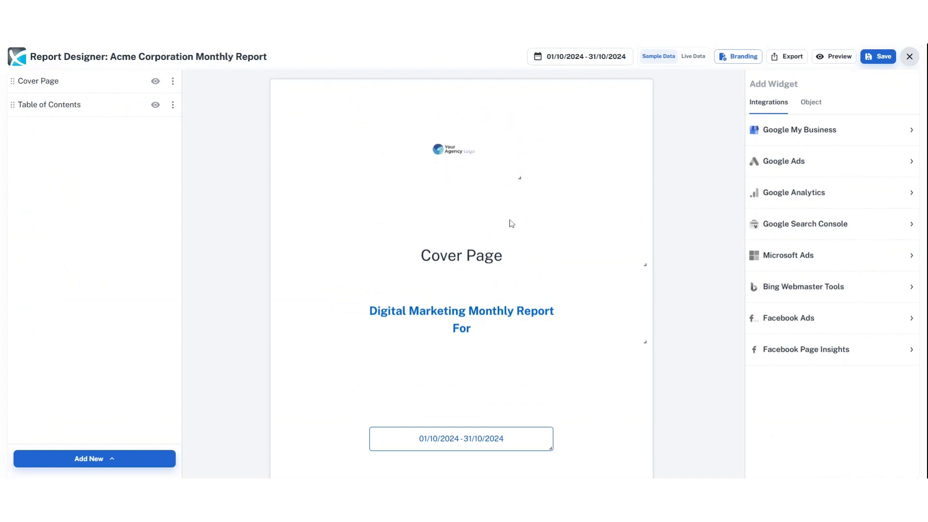
pyautogui.moveTo(514, 257); pyautogui.dragTo(514, 218)
pyautogui.moveTo(487, 321); pyautogui.dragTo(511, 286)
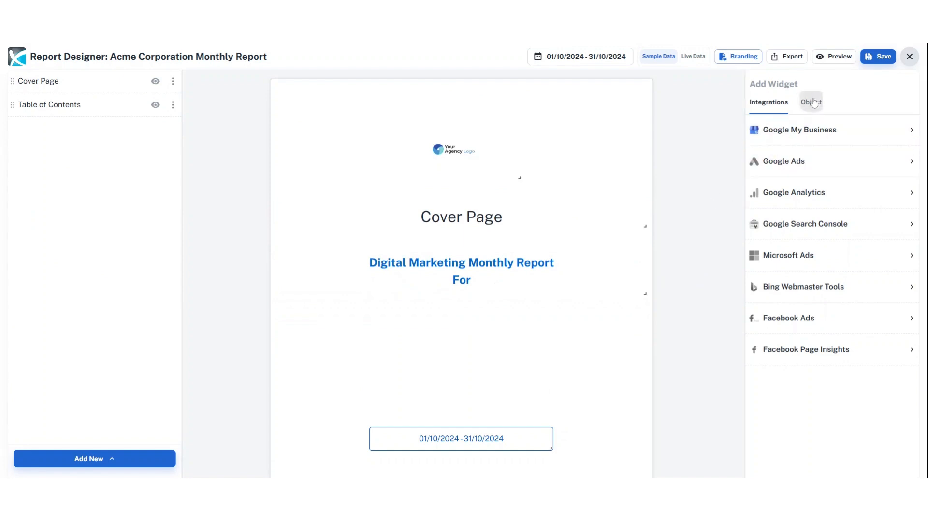
# Place the your-client.png image between the "For" line and the date range on the cover page, and enlarge it slightly
pyautogui.click(811, 102)
pyautogui.moveTo(782, 154); pyautogui.dragTo(473, 364)
pyautogui.click(544, 319)
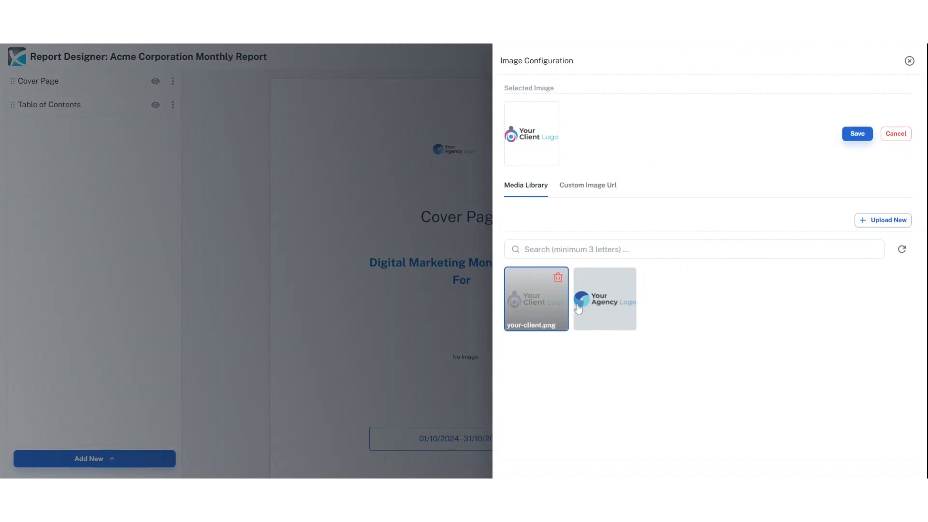
pyautogui.click(856, 133)
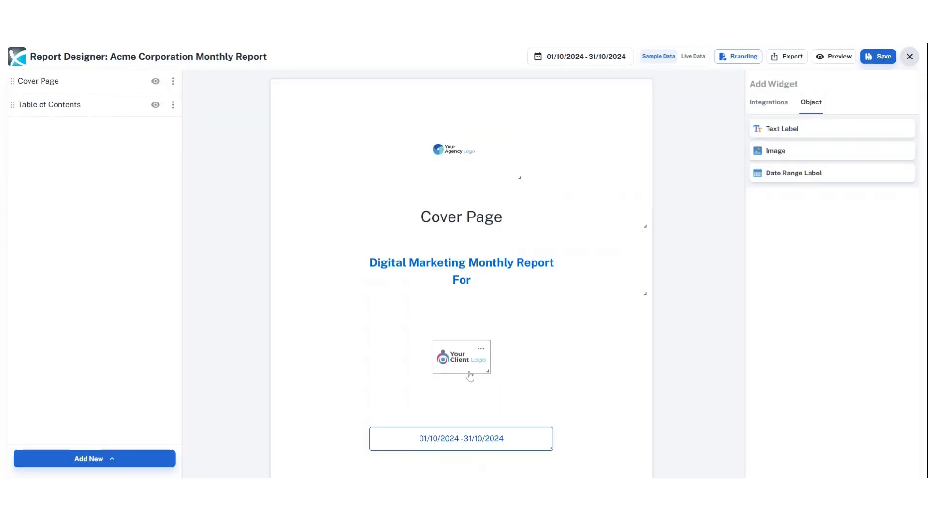
pyautogui.moveTo(485, 371); pyautogui.dragTo(503, 378)
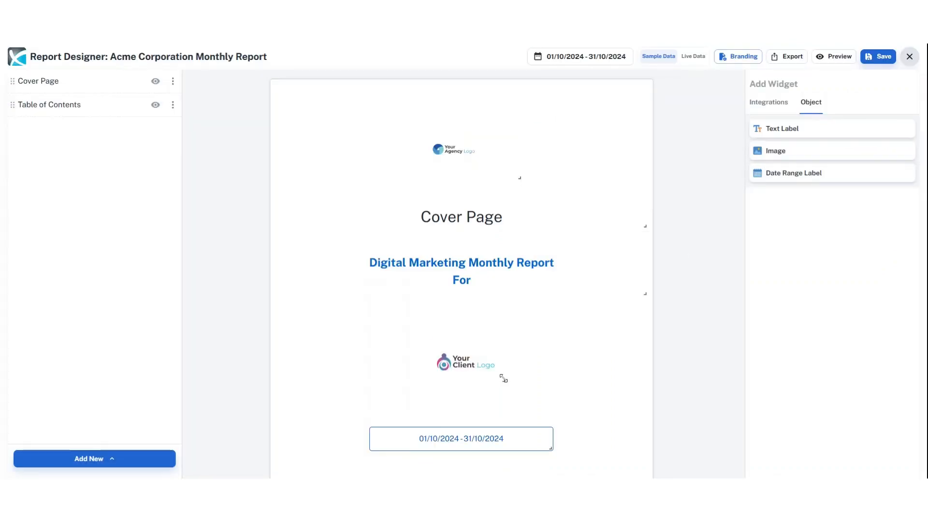
# Import the Google My Business Report Template into the report
pyautogui.click(92, 459)
pyautogui.click(93, 458)
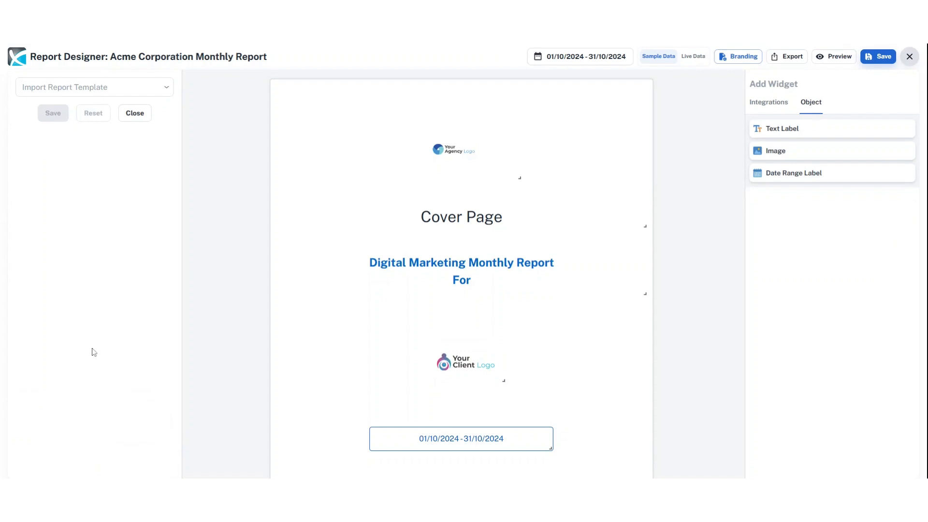
pyautogui.click(108, 92)
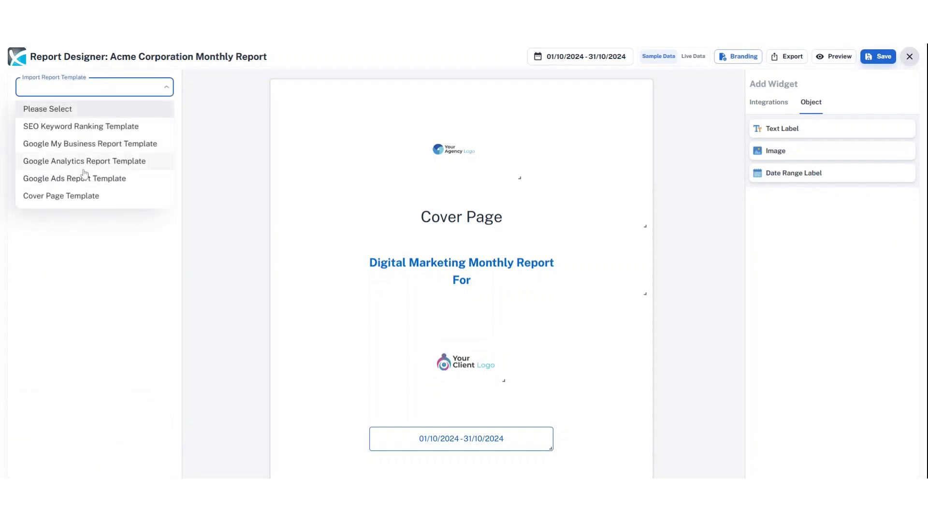
pyautogui.click(84, 148)
pyautogui.click(55, 115)
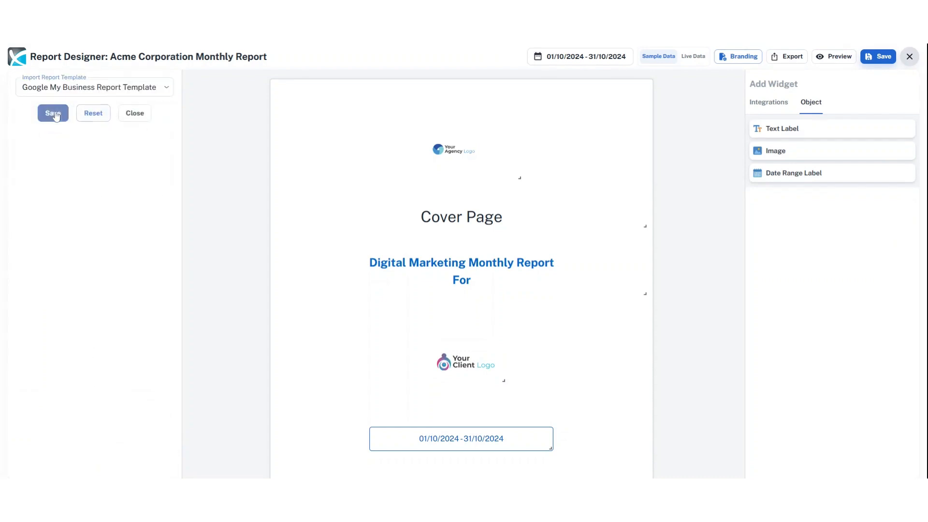
# Go to the report's Google My Business page and switch the report from sample data to live data
pyautogui.click(57, 128)
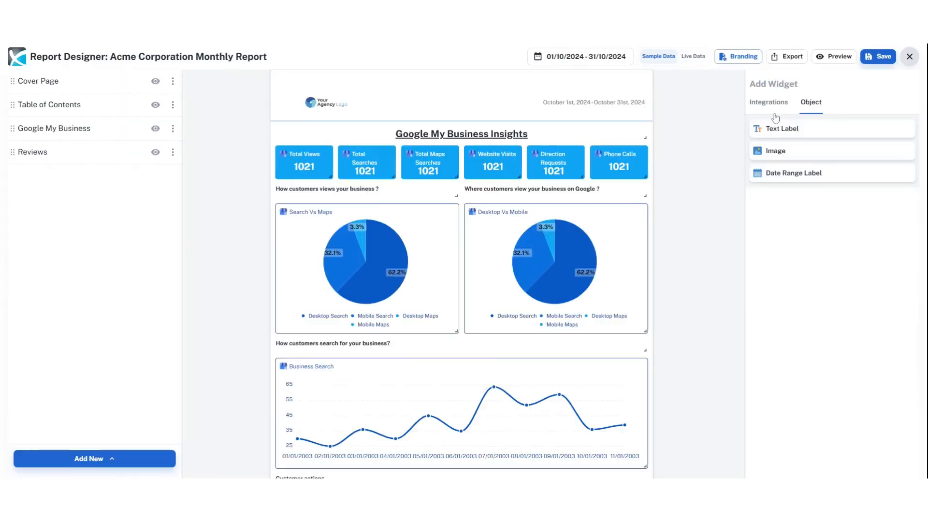
pyautogui.click(769, 102)
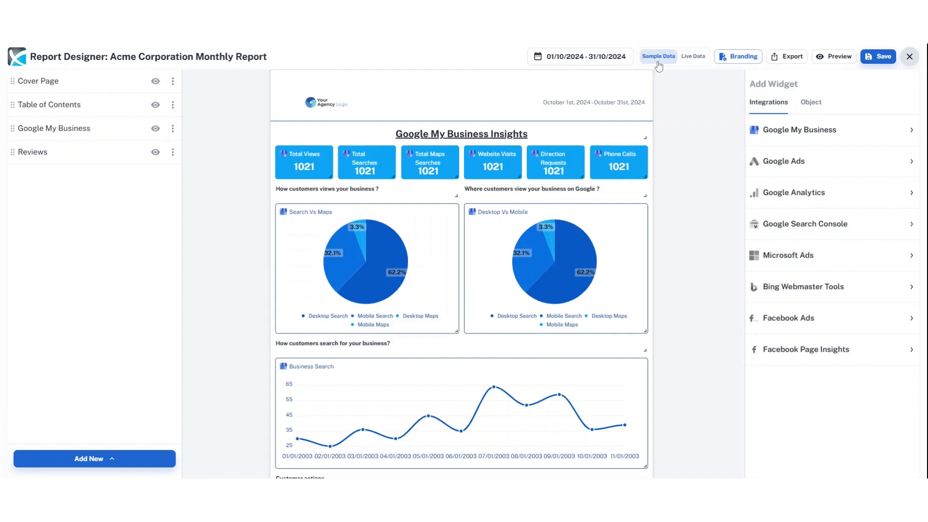
pyautogui.click(685, 58)
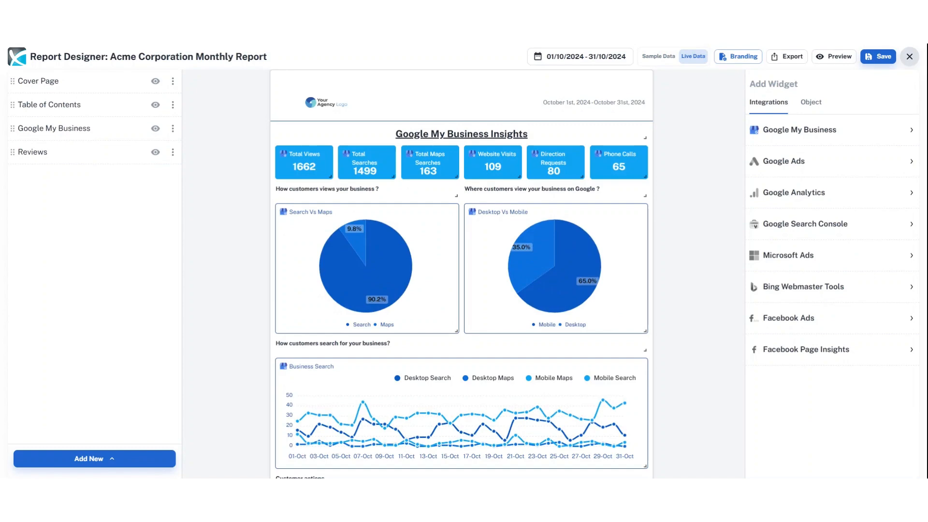
# Set the report's date range to 01/09/2024 through 30/09/2024 and apply it
pyautogui.click(606, 58)
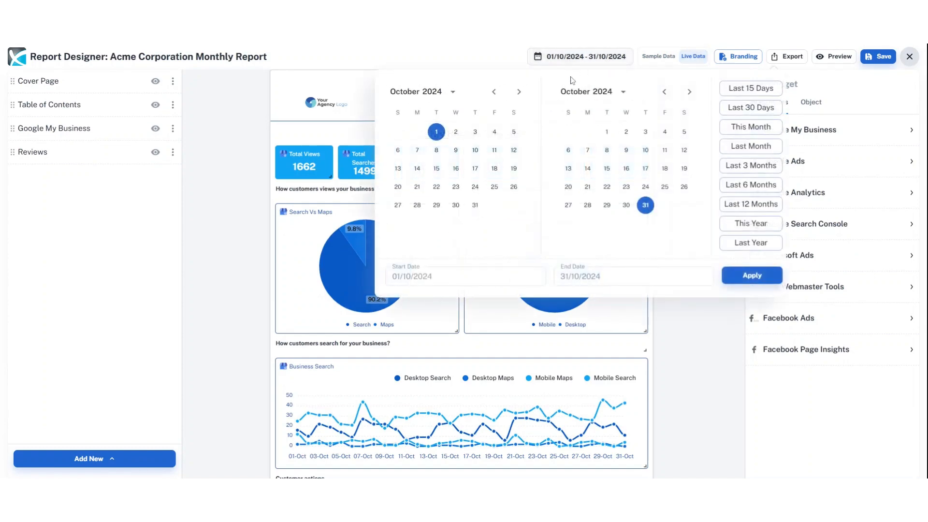
pyautogui.click(494, 93)
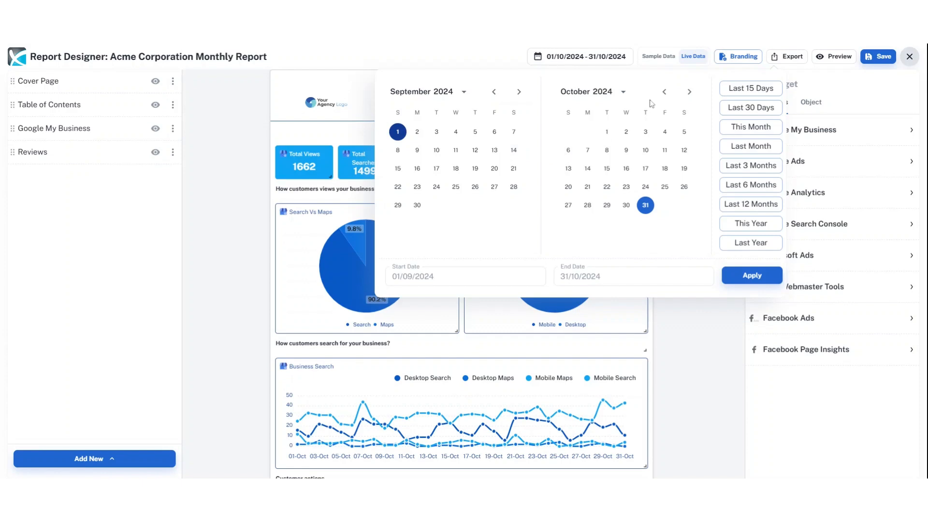
pyautogui.click(664, 92)
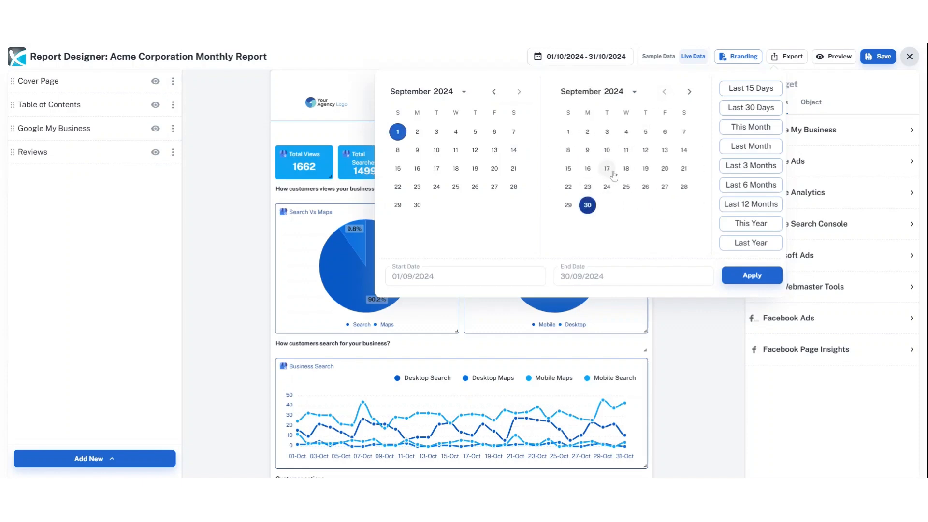
pyautogui.click(746, 276)
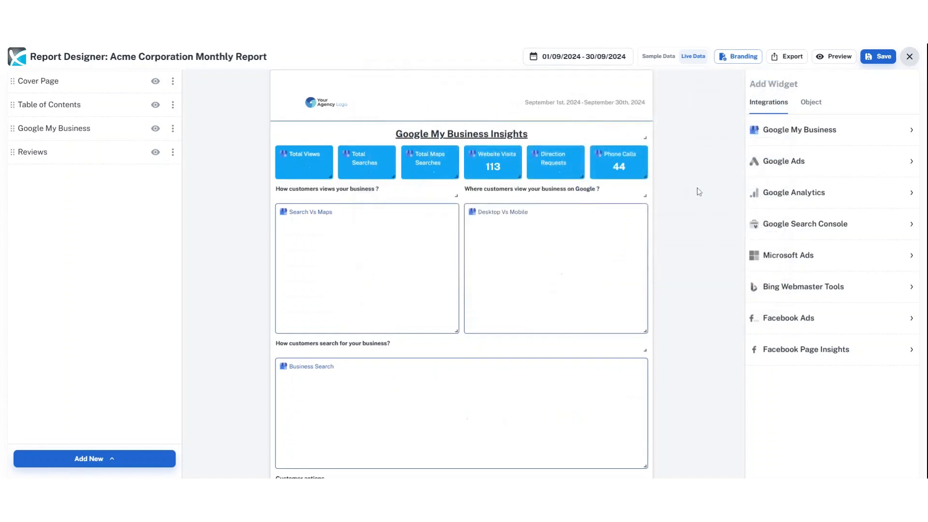
# Apply the Last Month preset as the report's date range
pyautogui.click(608, 57)
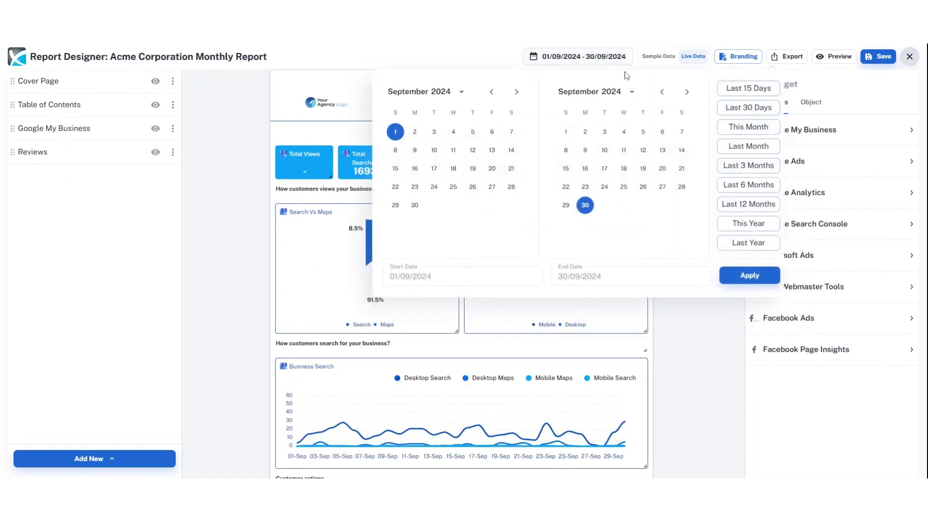
pyautogui.click(749, 146)
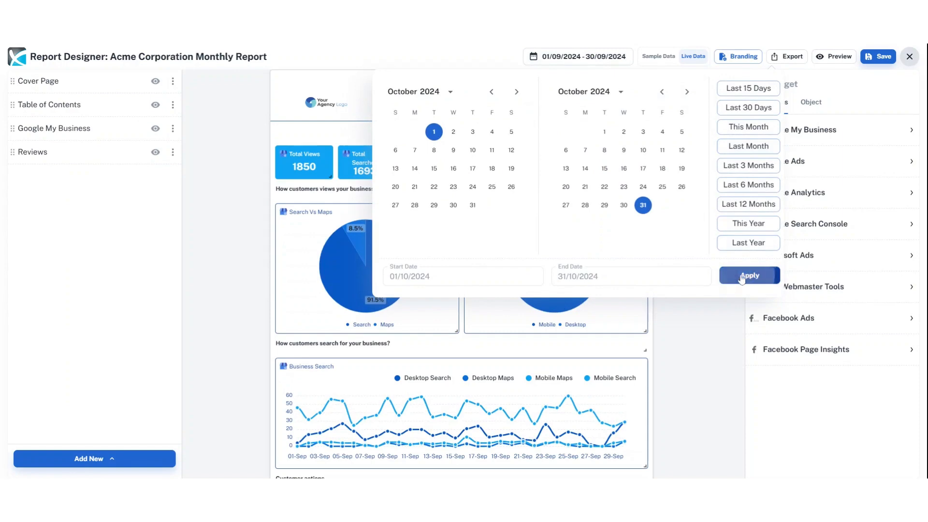
pyautogui.click(742, 279)
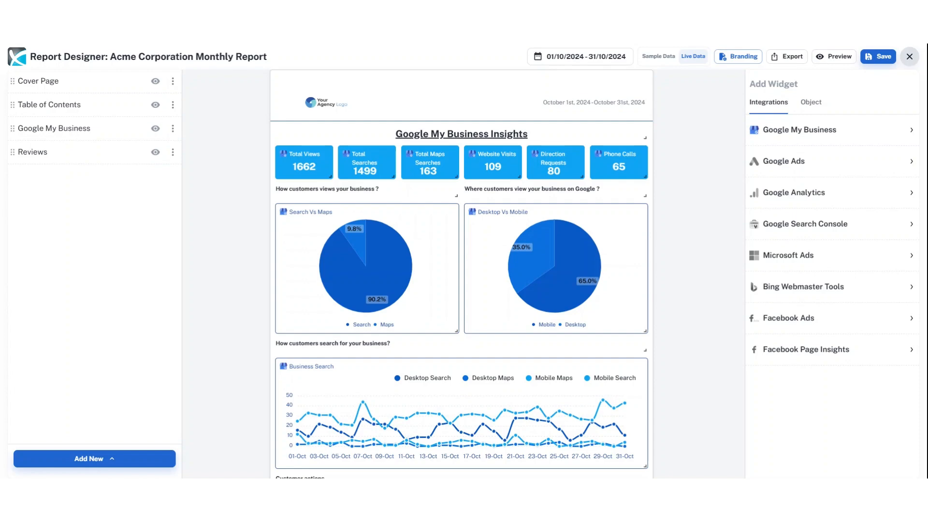
# Examine the live-data pages in the designer and the full report preview, from the cover page through Google My Business to Reviews
pyautogui.scroll(-10, 696, 263)
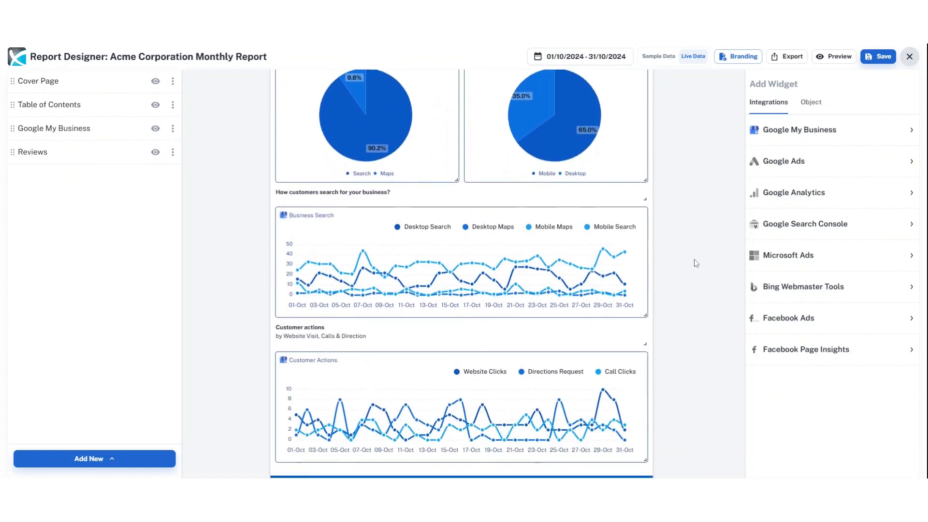
pyautogui.scroll(-7, 696, 263)
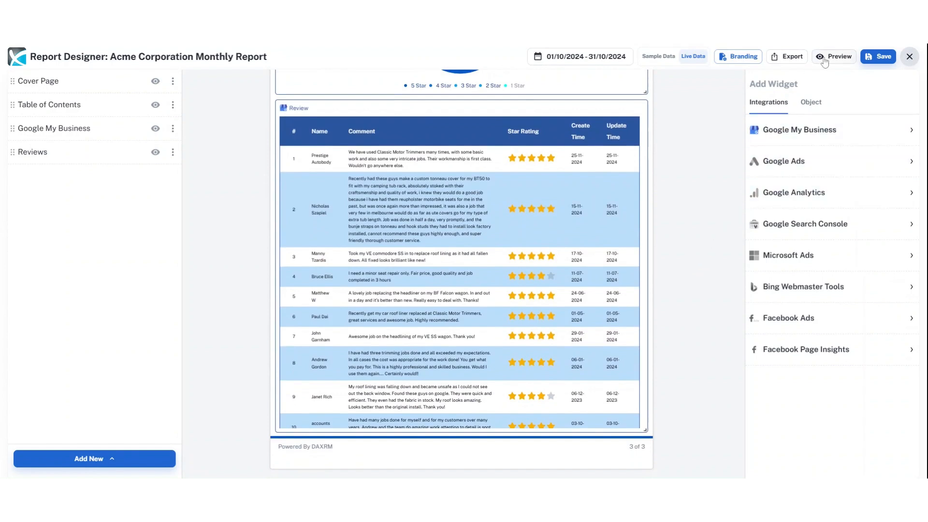
pyautogui.click(825, 61)
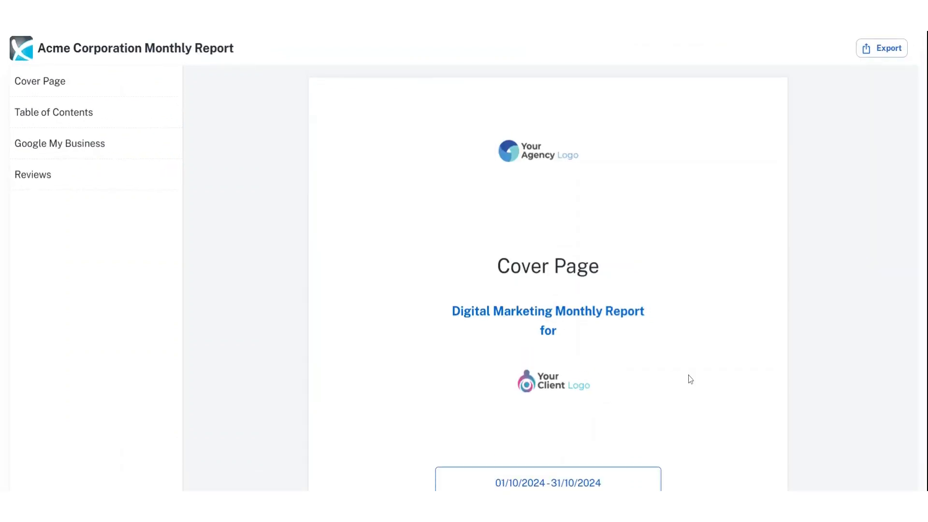
pyautogui.scroll(-2, 686, 375)
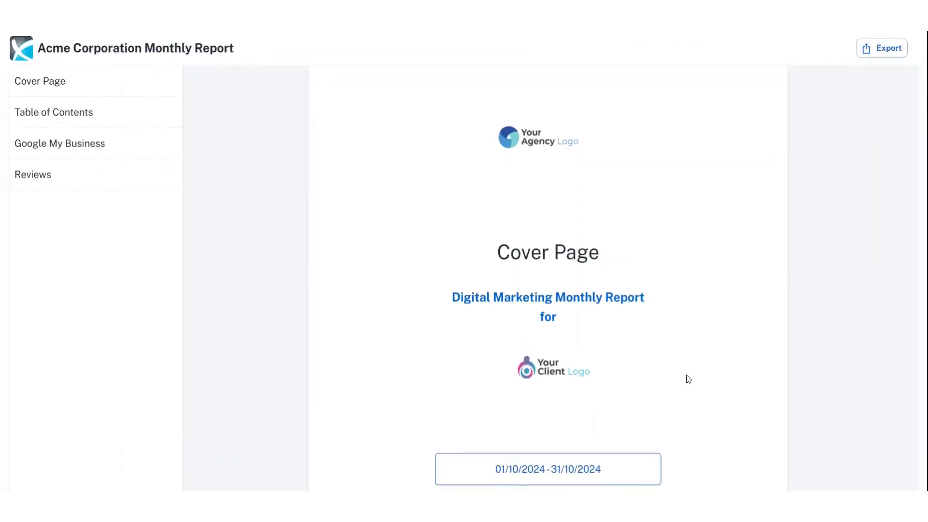
pyautogui.scroll(-1, 688, 379)
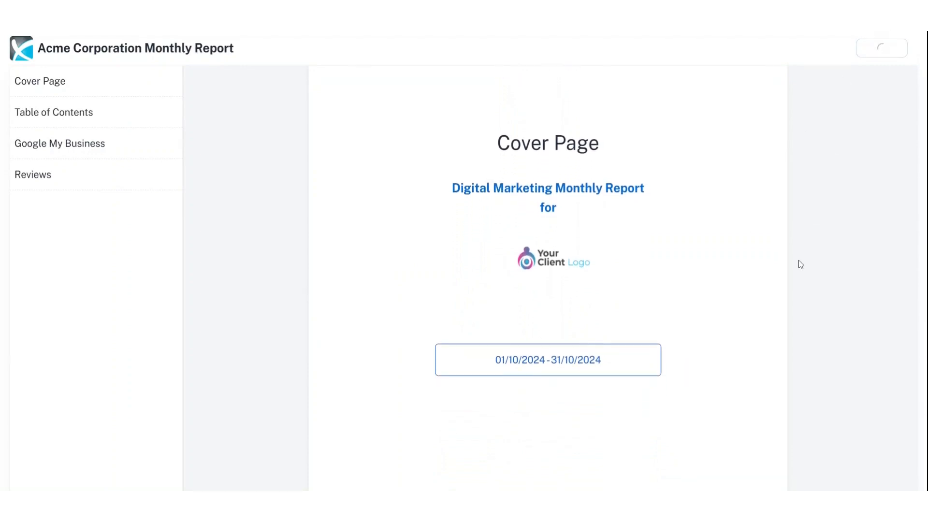
pyautogui.scroll(-4, 800, 264)
pyautogui.scroll(-5, 801, 265)
pyautogui.scroll(-4, 801, 264)
pyautogui.scroll(-1, 800, 265)
pyautogui.scroll(-3, 801, 265)
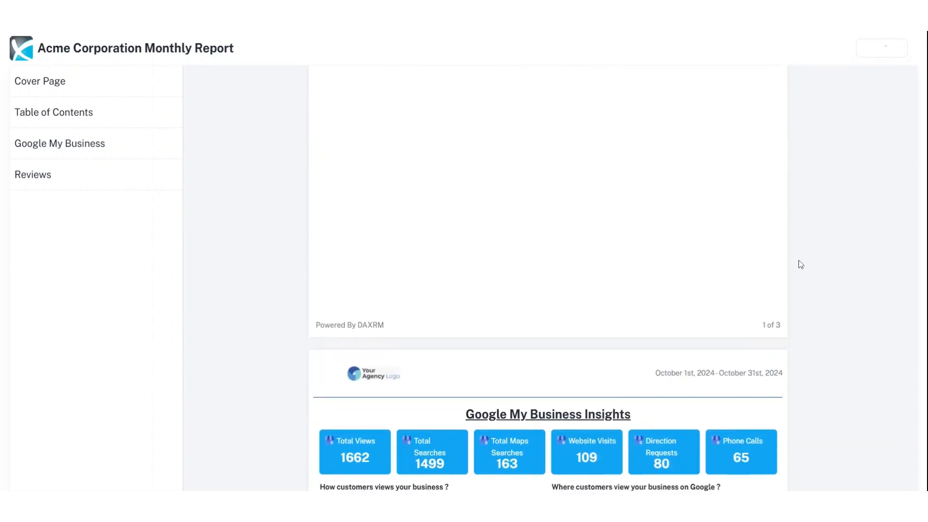
pyautogui.scroll(-4, 801, 265)
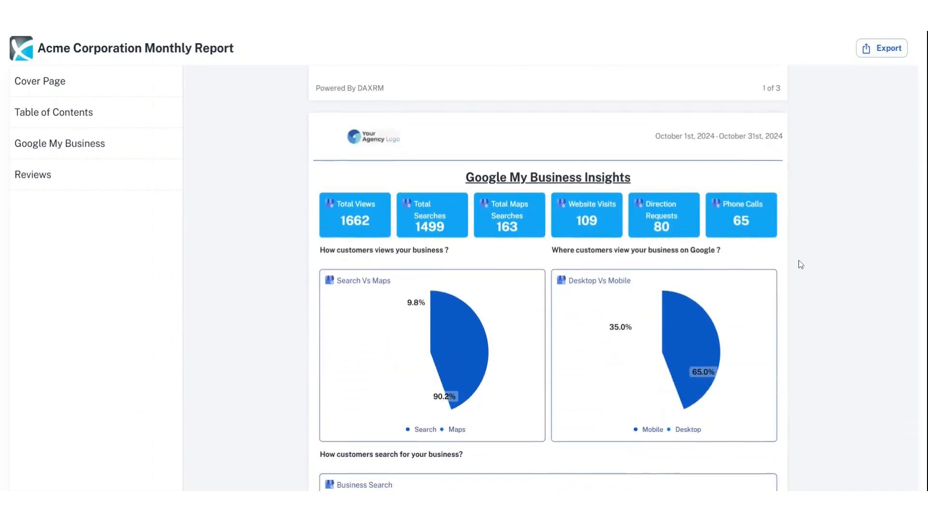
pyautogui.scroll(-2, 801, 264)
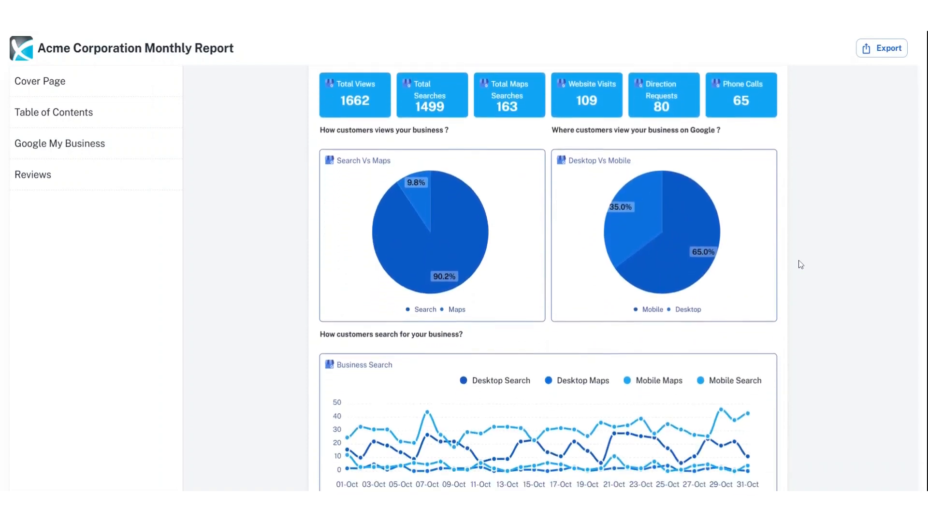
pyautogui.scroll(-3, 800, 265)
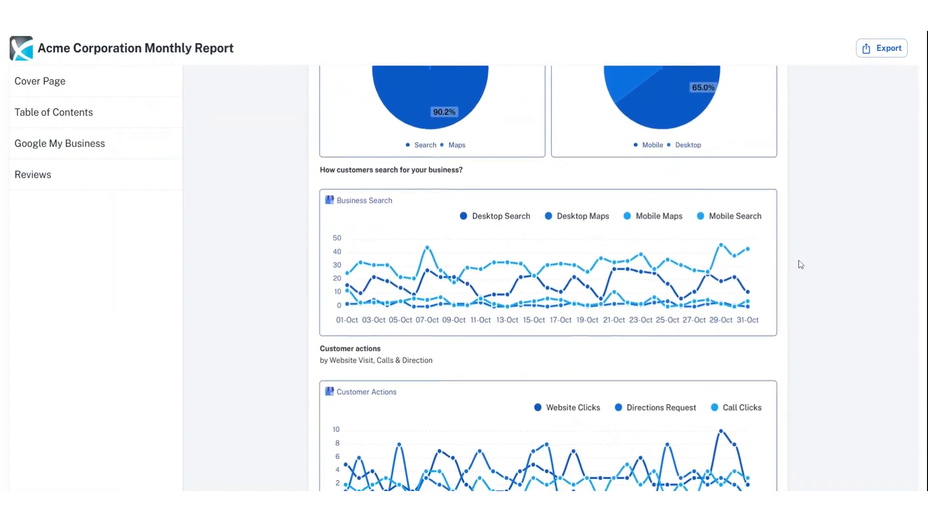
pyautogui.scroll(-4, 800, 264)
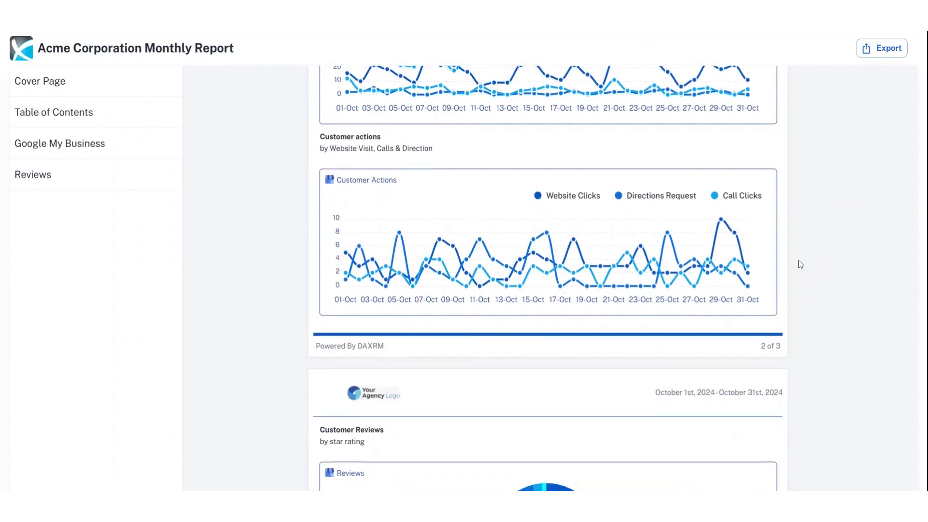
pyautogui.scroll(-5, 800, 264)
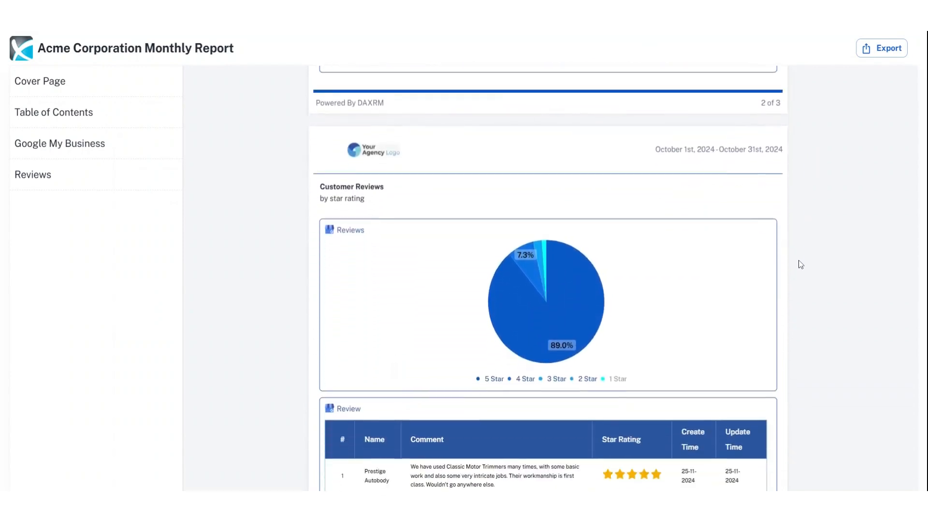
pyautogui.scroll(-5, 800, 264)
pyautogui.scroll(-3, 800, 264)
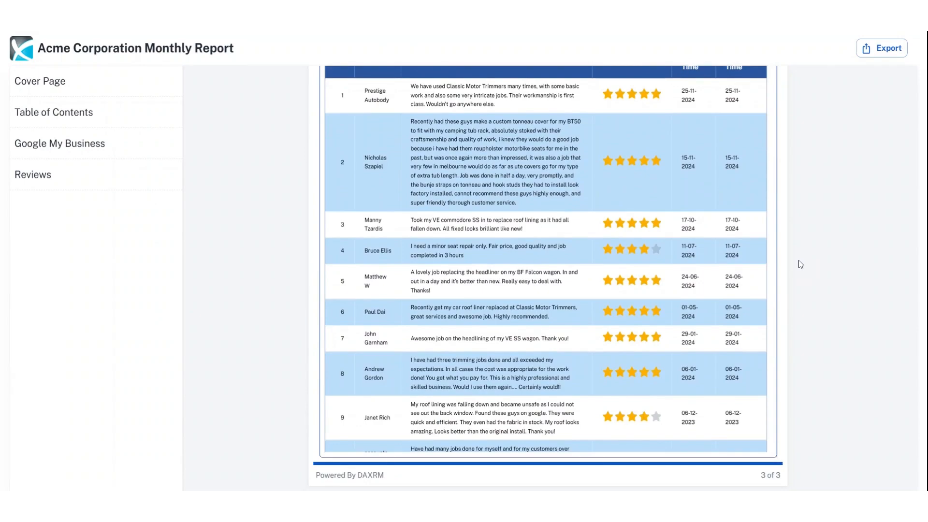
pyautogui.scroll(20, 800, 265)
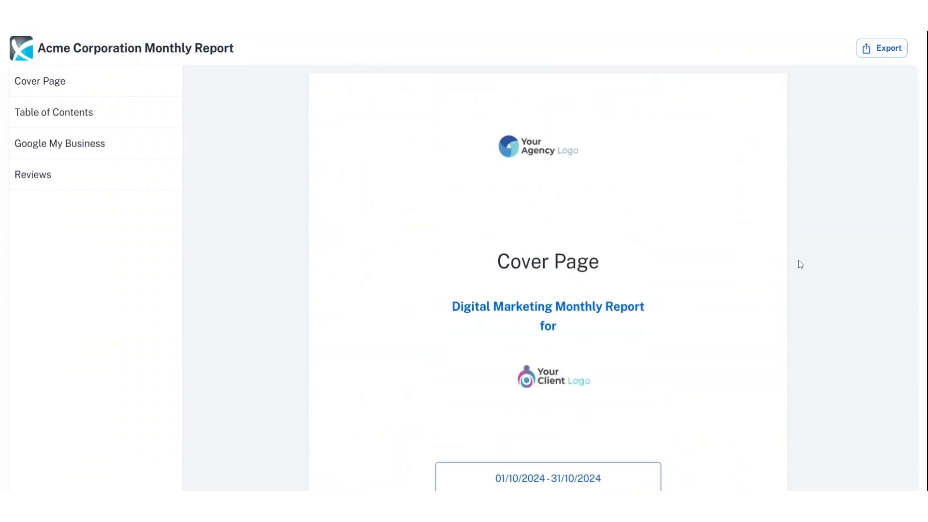